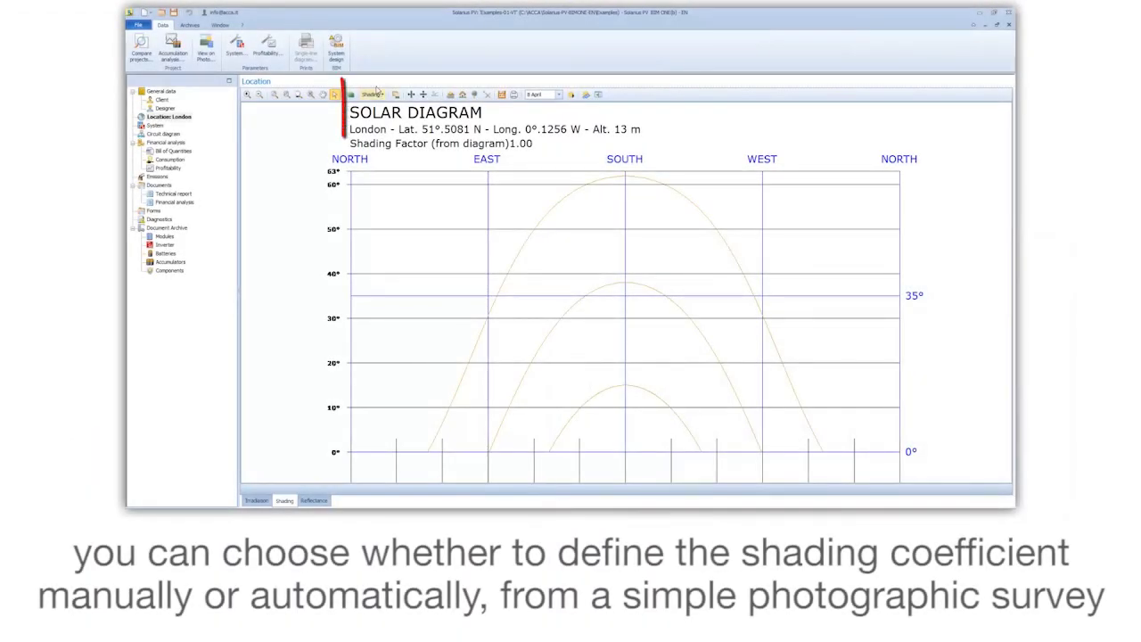
- Switch the shading to a manual coefficient, accept deleting all existing elements, and set the shading factor to 0.98
{"action": "left_click", "coordinate": [380, 94]}
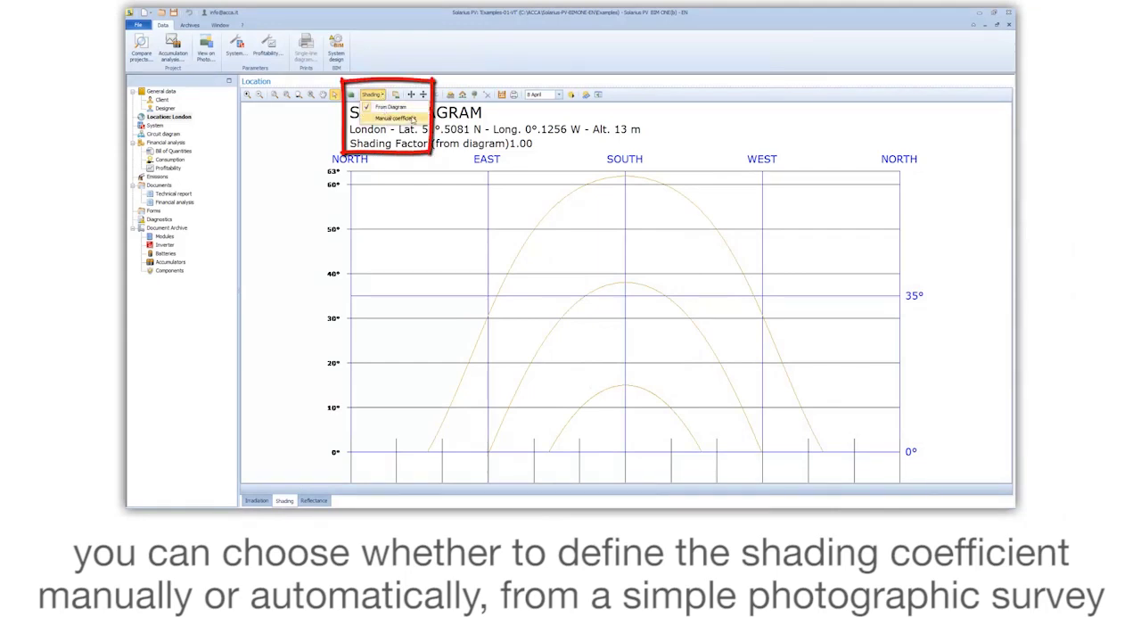
{"action": "left_click", "coordinate": [414, 118]}
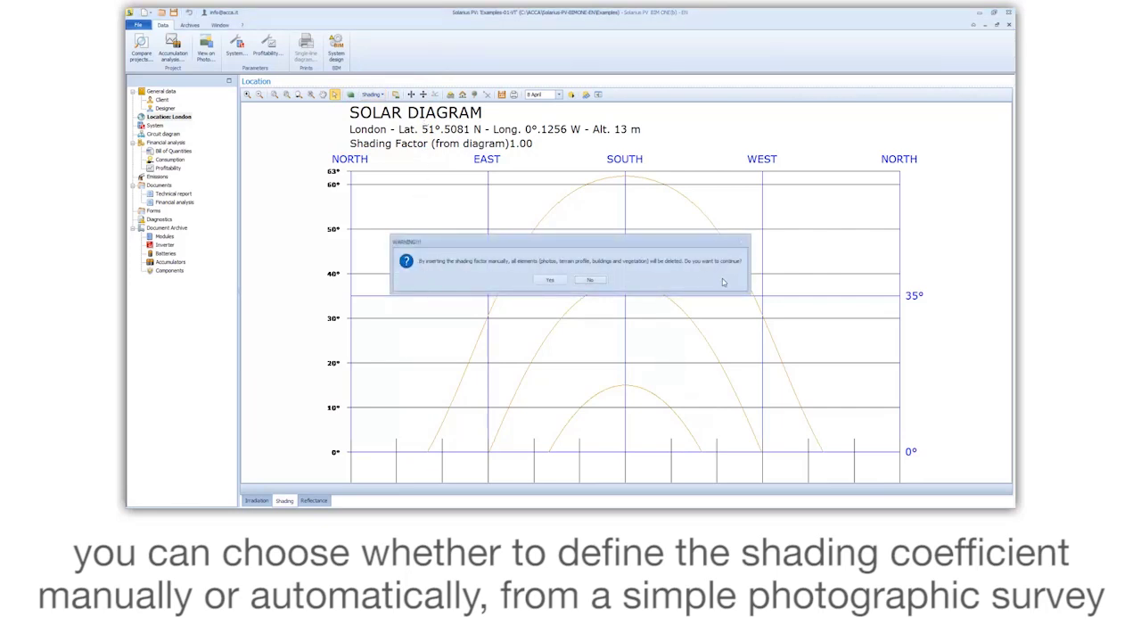
{"action": "left_click", "coordinate": [551, 281]}
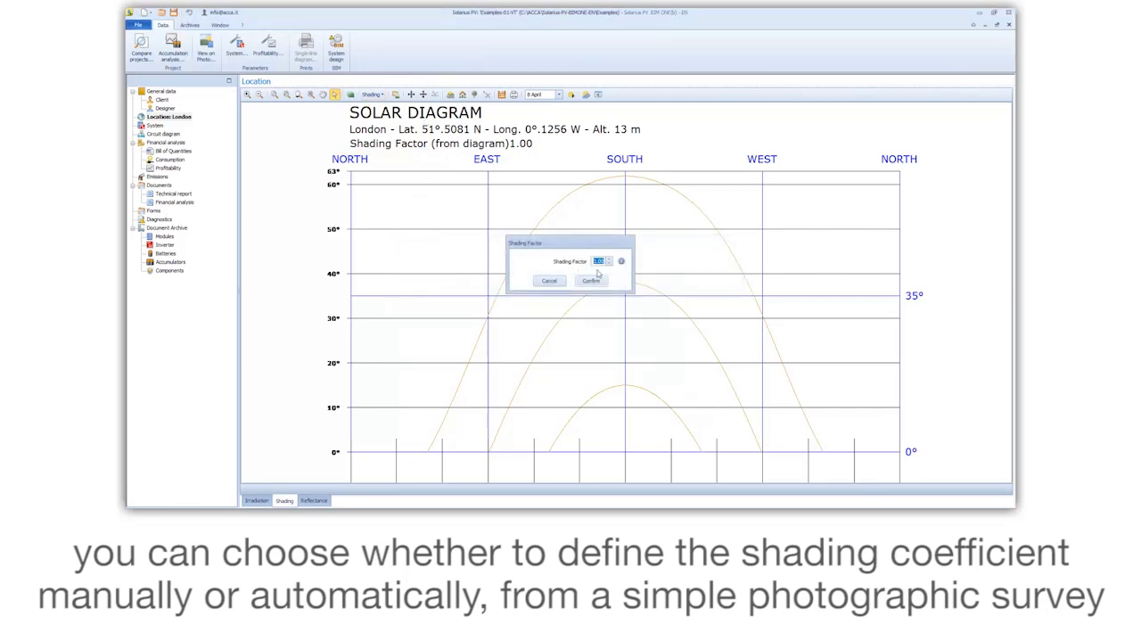
{"action": "mouse_move", "coordinate": [624, 263]}
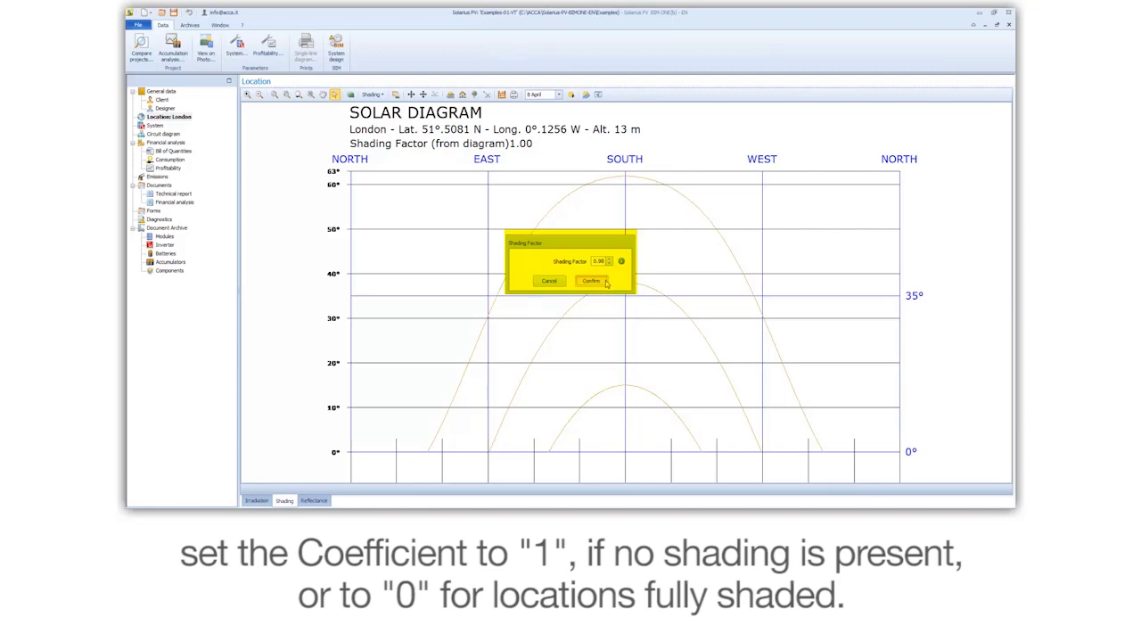
{"action": "left_click", "coordinate": [603, 282]}
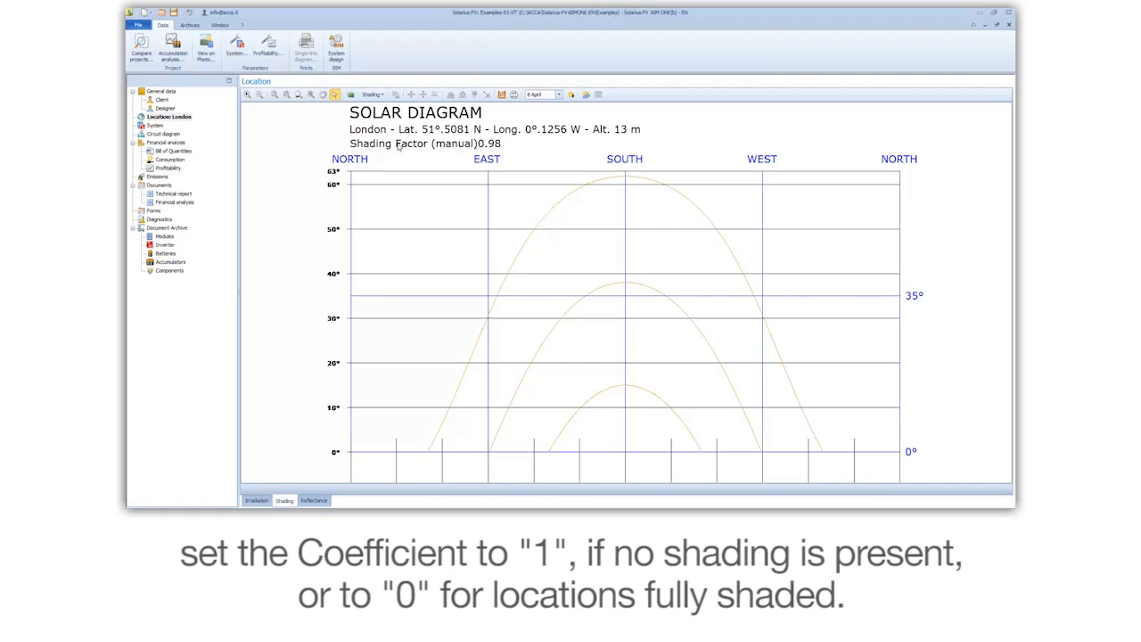
- Set the shading to From Diagram and load City_Panorama_1.jpg, City_Panorama_2.jpg and City_Panorama_3.jpg into the photo composition
{"action": "left_click", "coordinate": [384, 95]}
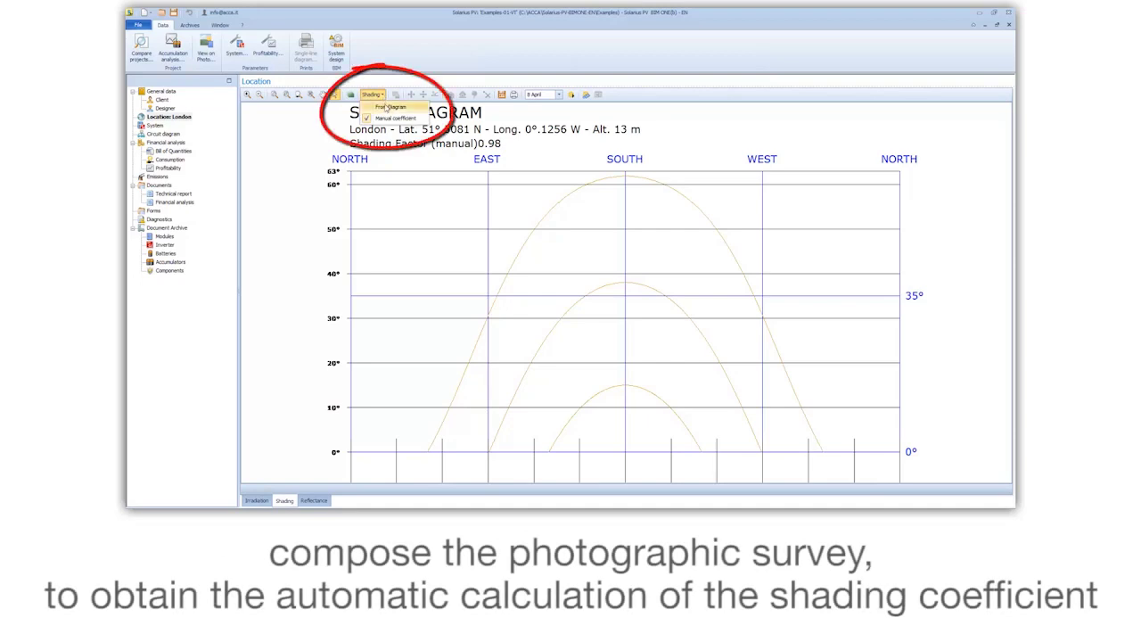
{"action": "left_click", "coordinate": [386, 107]}
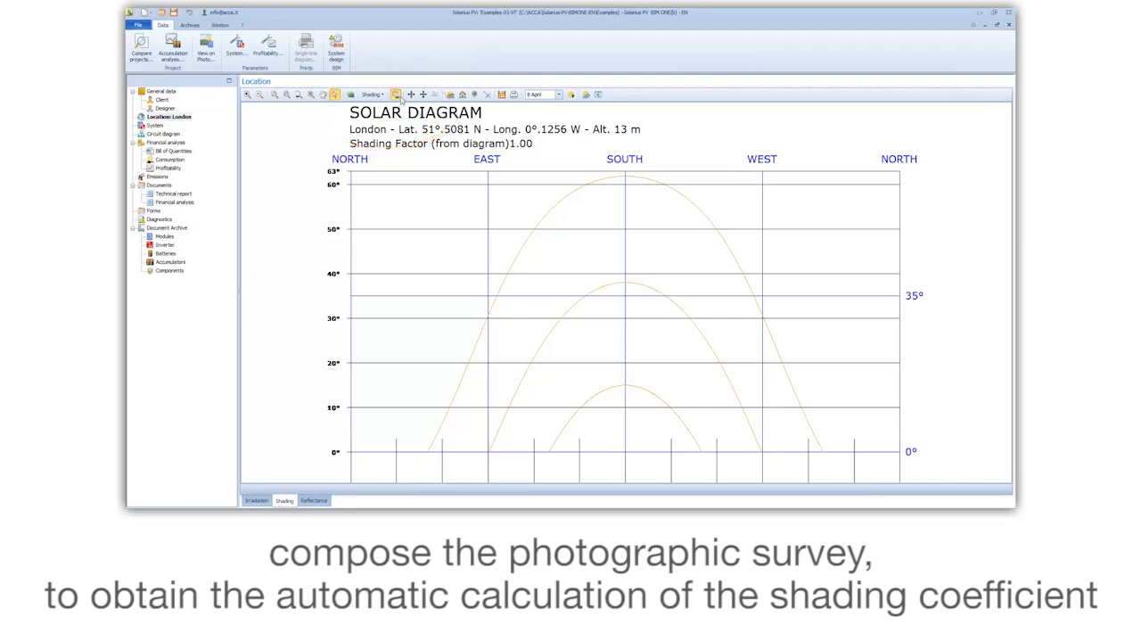
{"action": "left_click", "coordinate": [396, 94]}
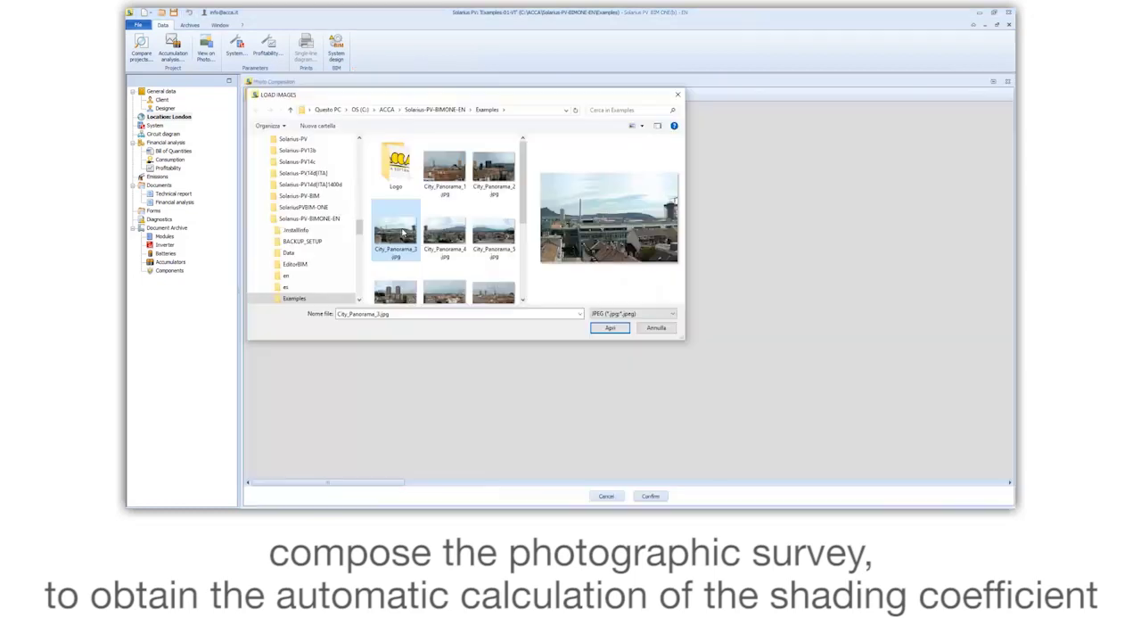
{"action": "left_click", "coordinate": [454, 187], "text": "shift"}
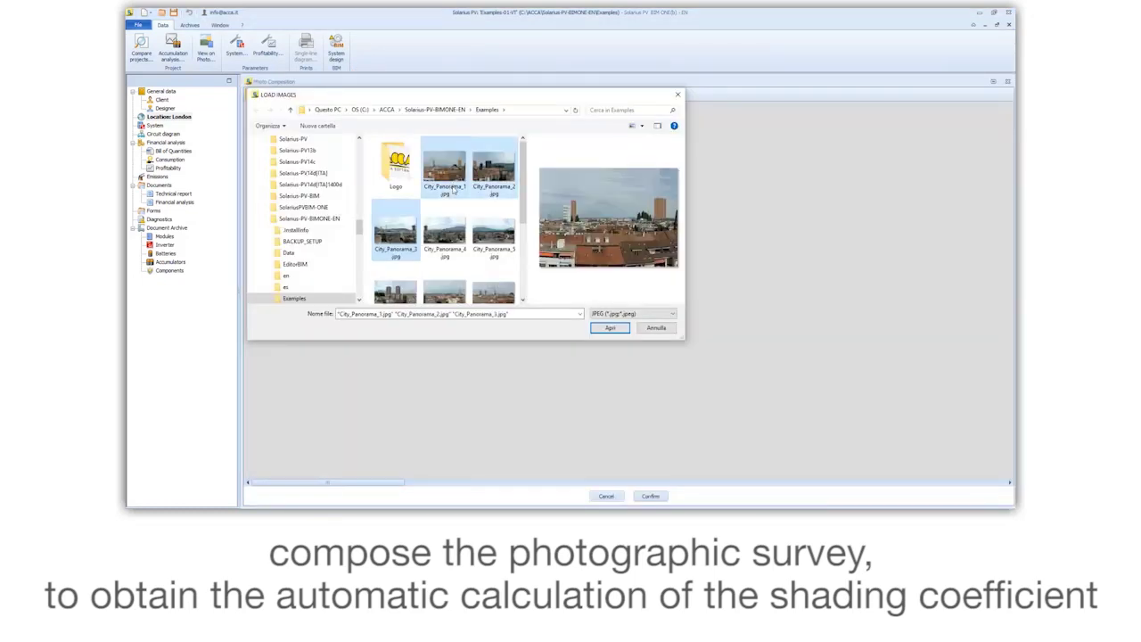
{"action": "left_click", "coordinate": [607, 329]}
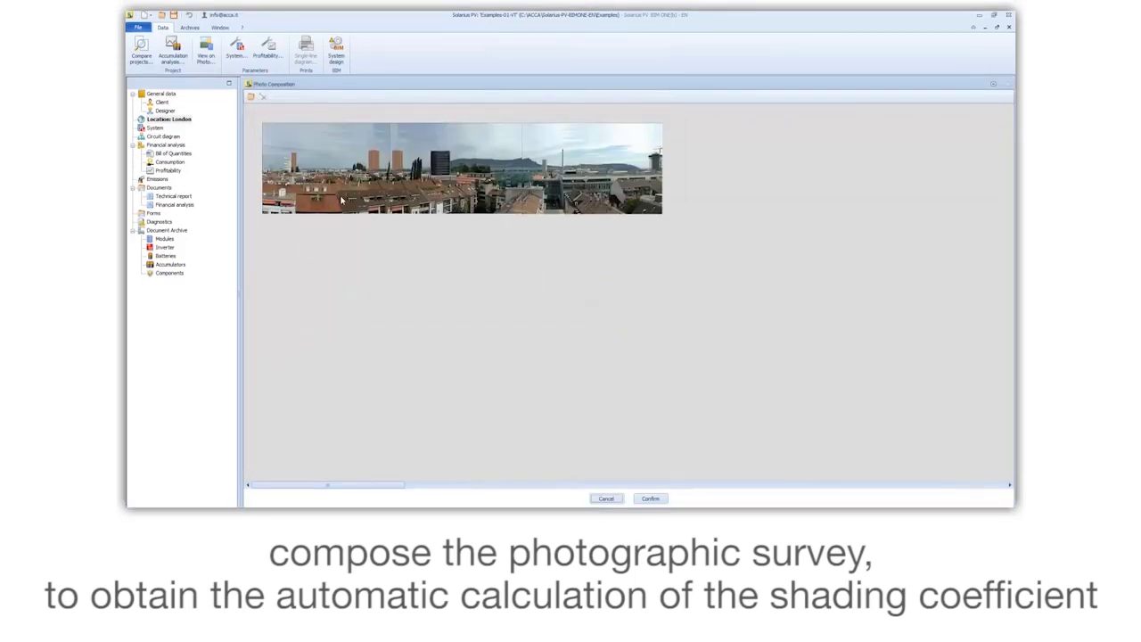
- Arrange the city photos in one overlapping row so they form a continuous panorama, and confirm the composition
{"action": "left_click_drag", "start_coordinate": [342, 198], "coordinate": [326, 318]}
{"action": "left_click_drag", "start_coordinate": [432, 197], "coordinate": [395, 314]}
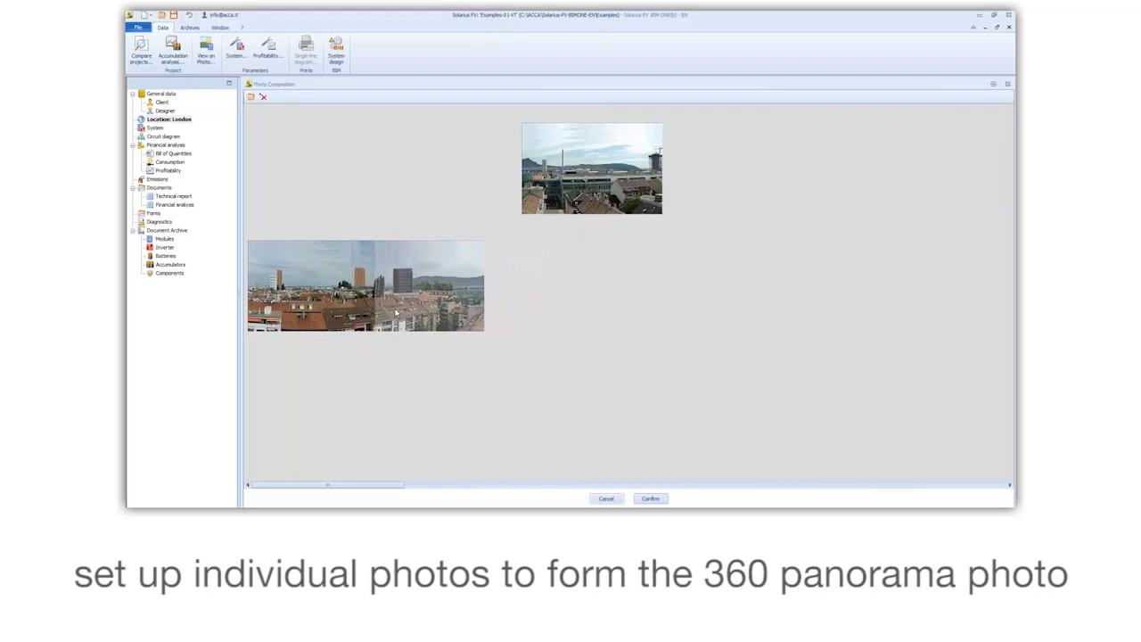
{"action": "left_click_drag", "start_coordinate": [611, 201], "coordinate": [569, 316]}
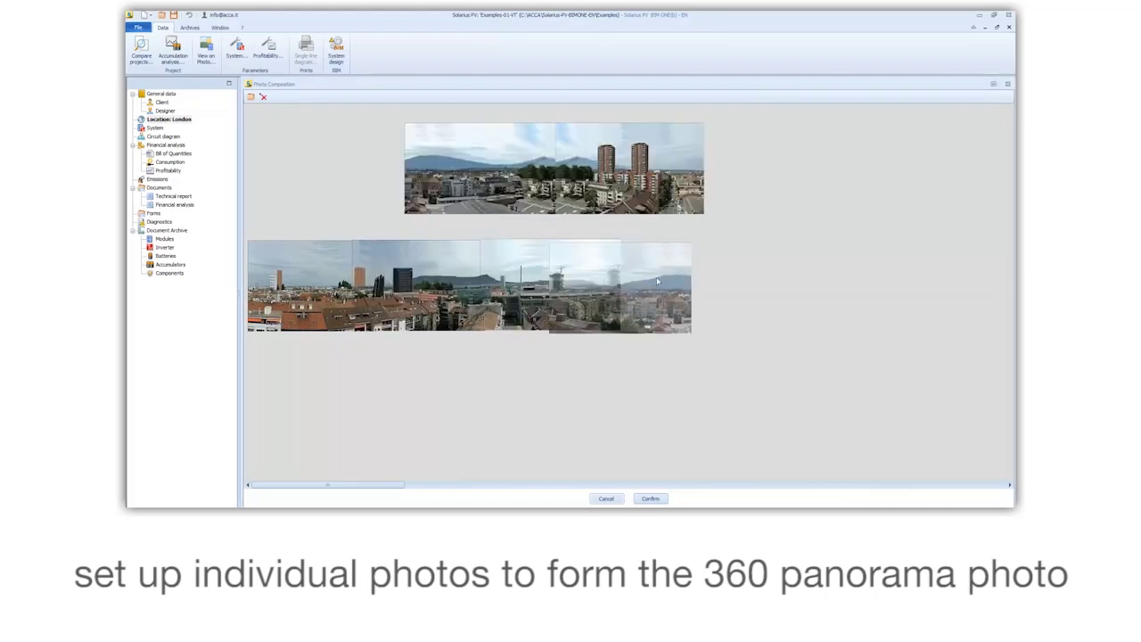
{"action": "left_click_drag", "start_coordinate": [657, 259], "coordinate": [713, 259]}
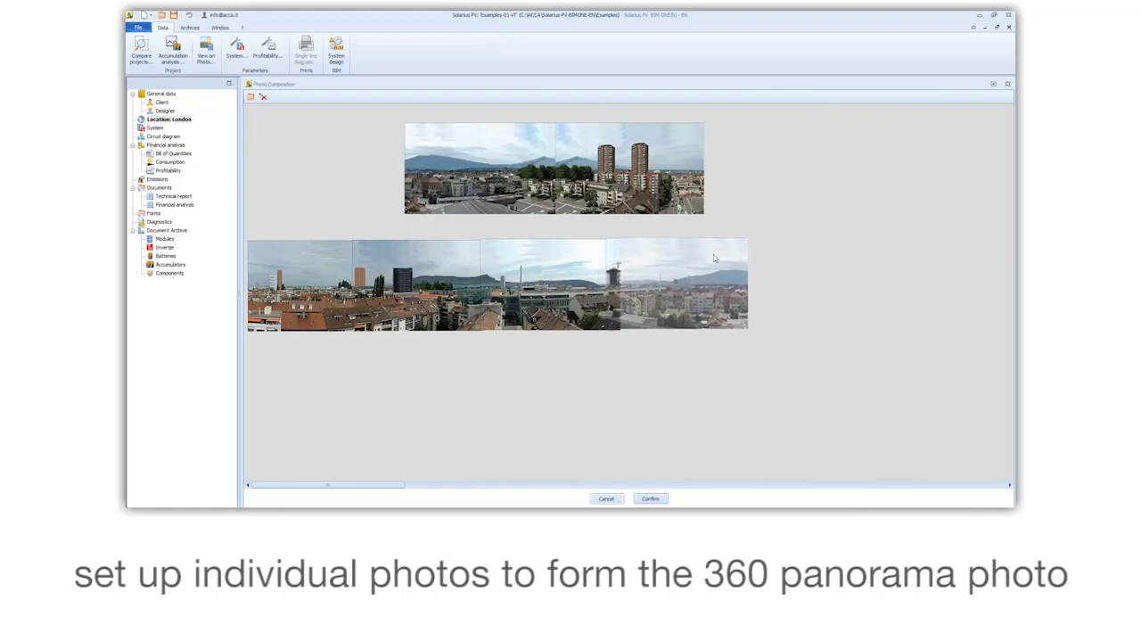
{"action": "left_click_drag", "start_coordinate": [376, 485], "coordinate": [397, 486]}
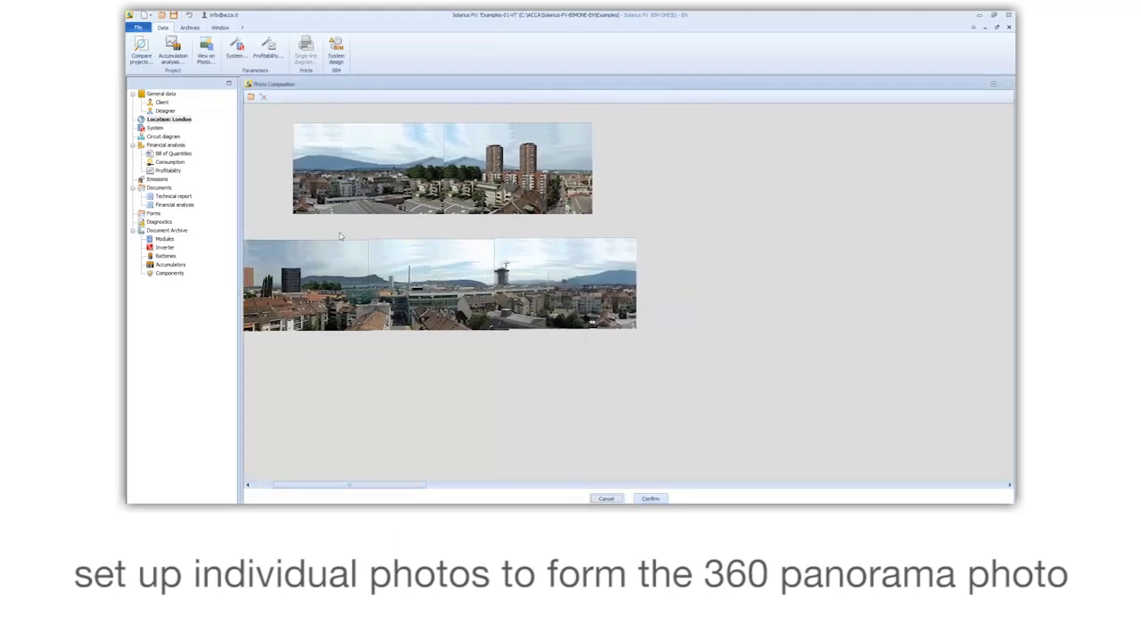
{"action": "left_click_drag", "start_coordinate": [376, 183], "coordinate": [682, 301]}
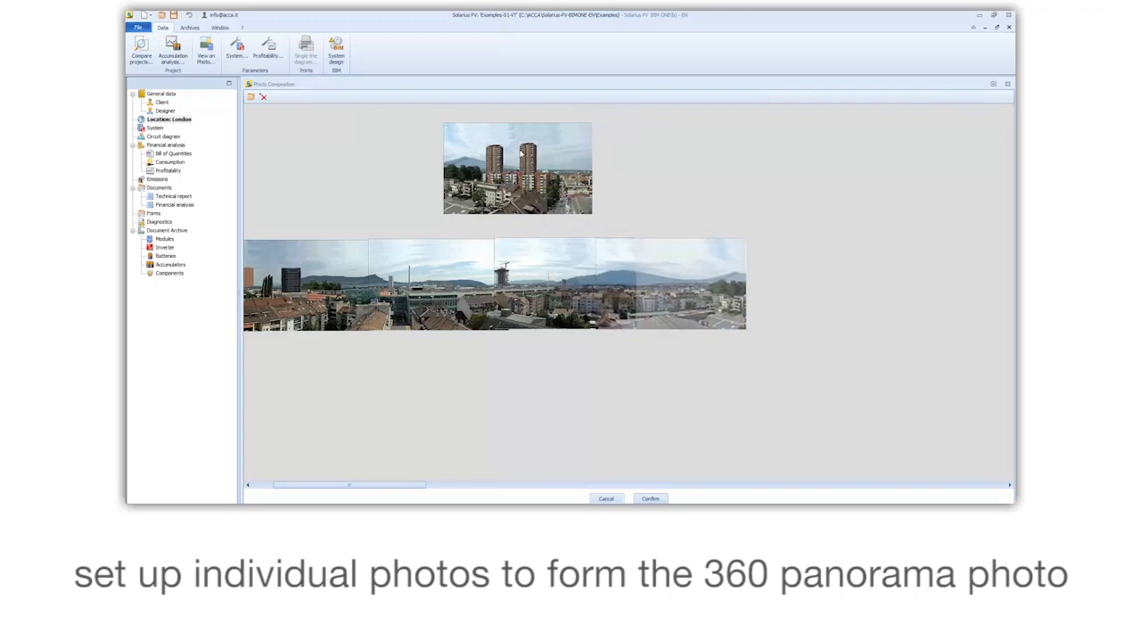
{"action": "left_click_drag", "start_coordinate": [520, 153], "coordinate": [792, 277]}
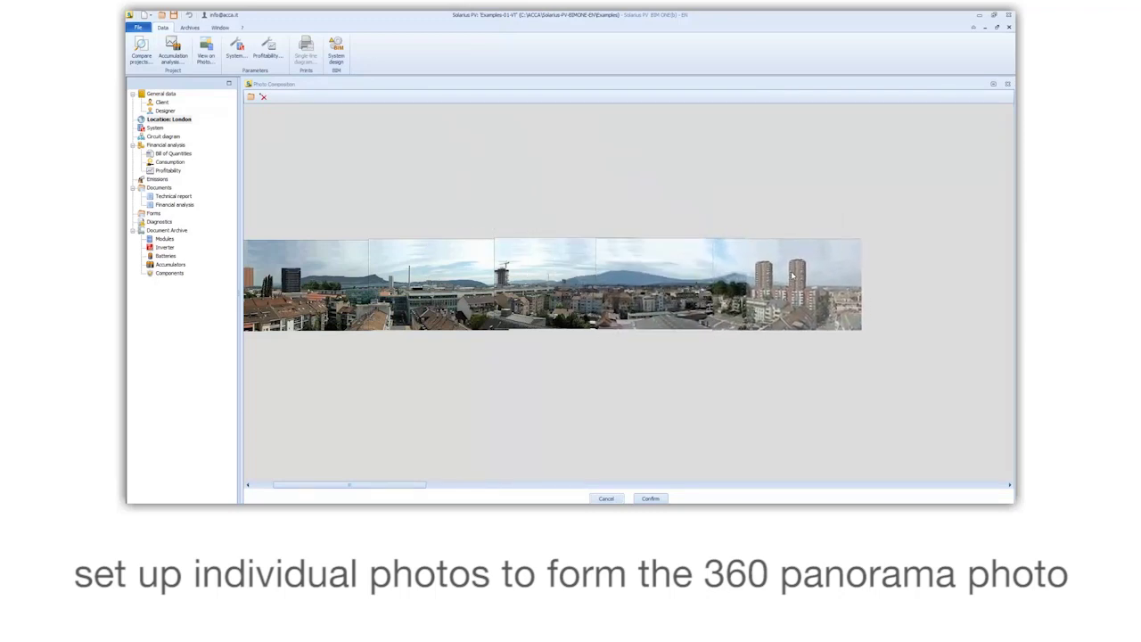
{"action": "left_click", "coordinate": [659, 501]}
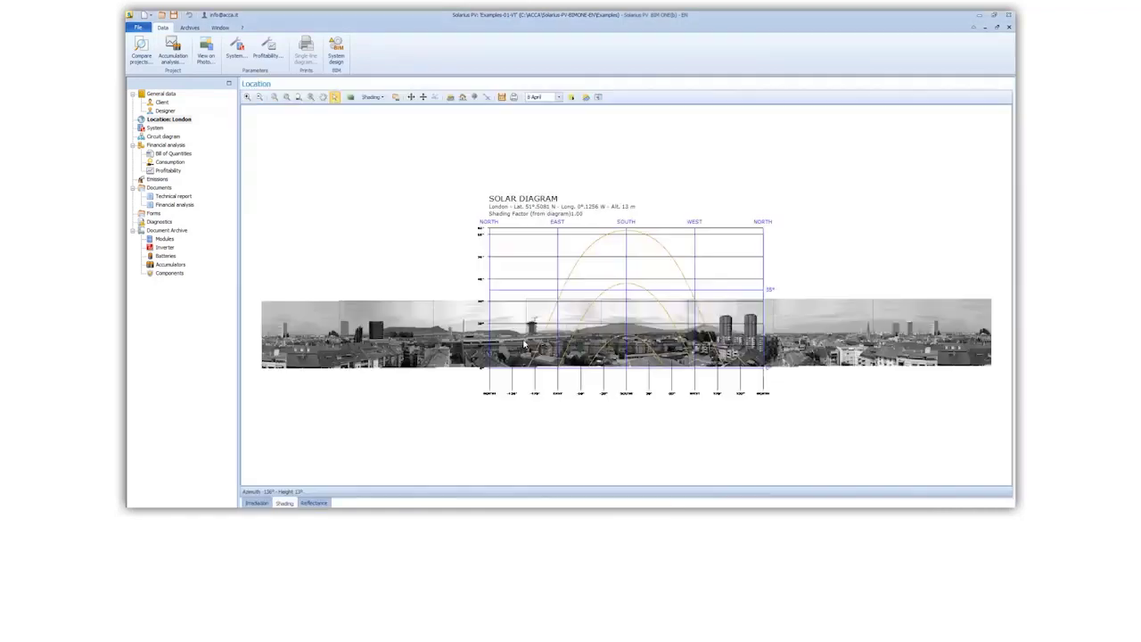
- Adapt the solar diagram to the panorama in azimuth, shifting the south line and fitting the north-to-north span to the photo's width
{"action": "left_click", "coordinate": [411, 97]}
{"action": "scroll", "coordinate": [625, 352], "scroll_direction": "up", "scroll_amount": 3}
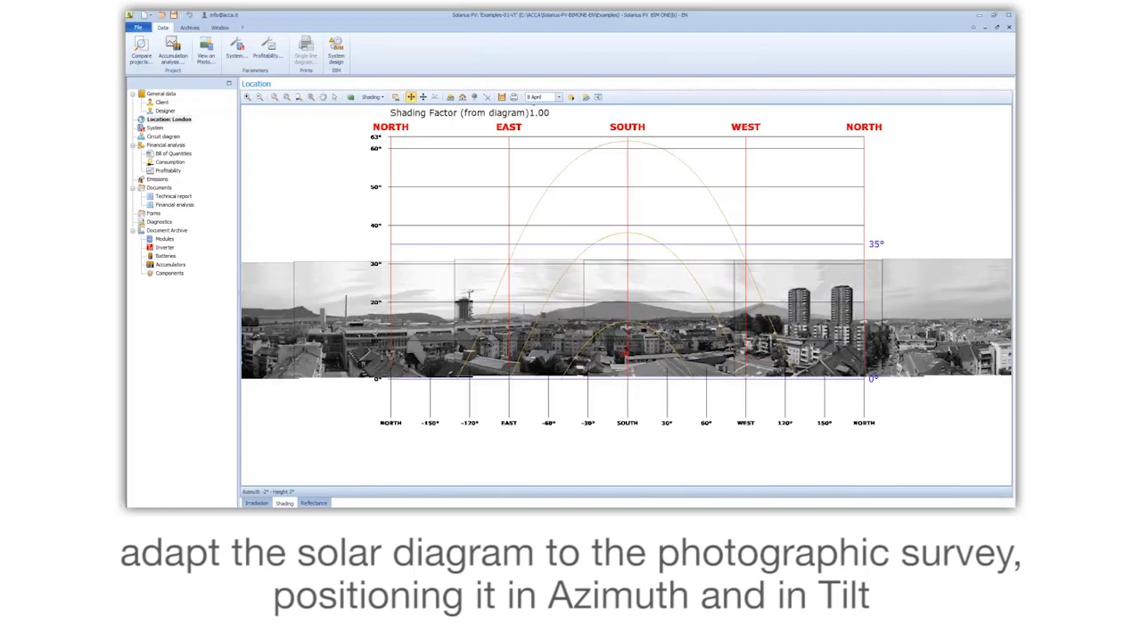
{"action": "left_click_drag", "start_coordinate": [628, 345], "coordinate": [523, 338]}
{"action": "scroll", "coordinate": [522, 337], "scroll_direction": "down", "scroll_amount": 1}
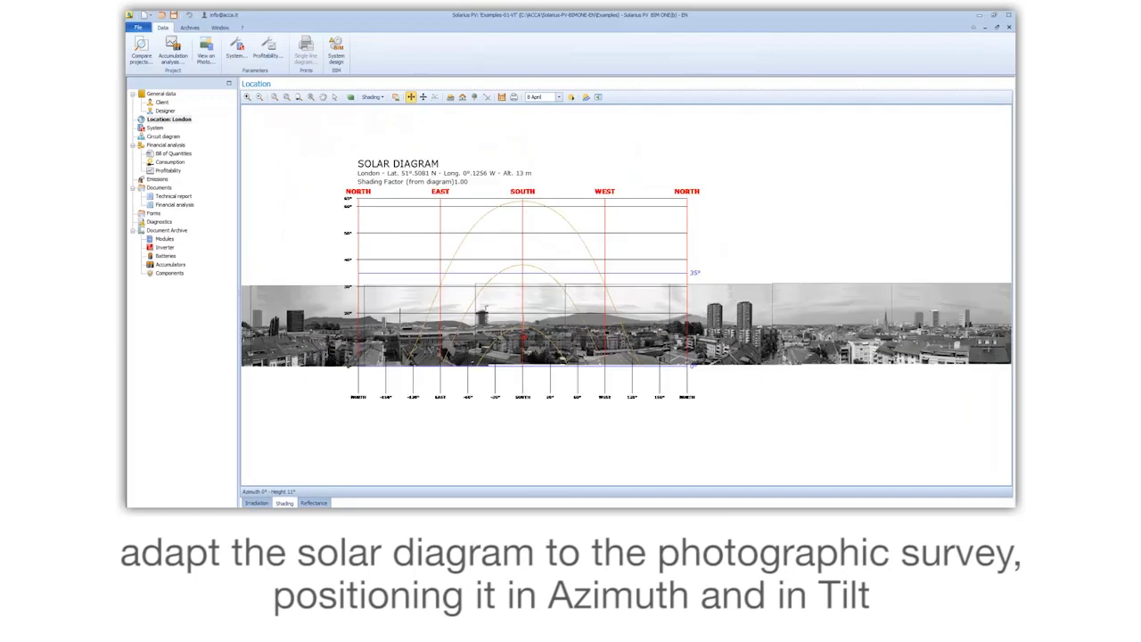
{"action": "left_click_drag", "start_coordinate": [753, 350], "coordinate": [760, 347]}
{"action": "scroll", "coordinate": [760, 347], "scroll_direction": "down", "scroll_amount": 3}
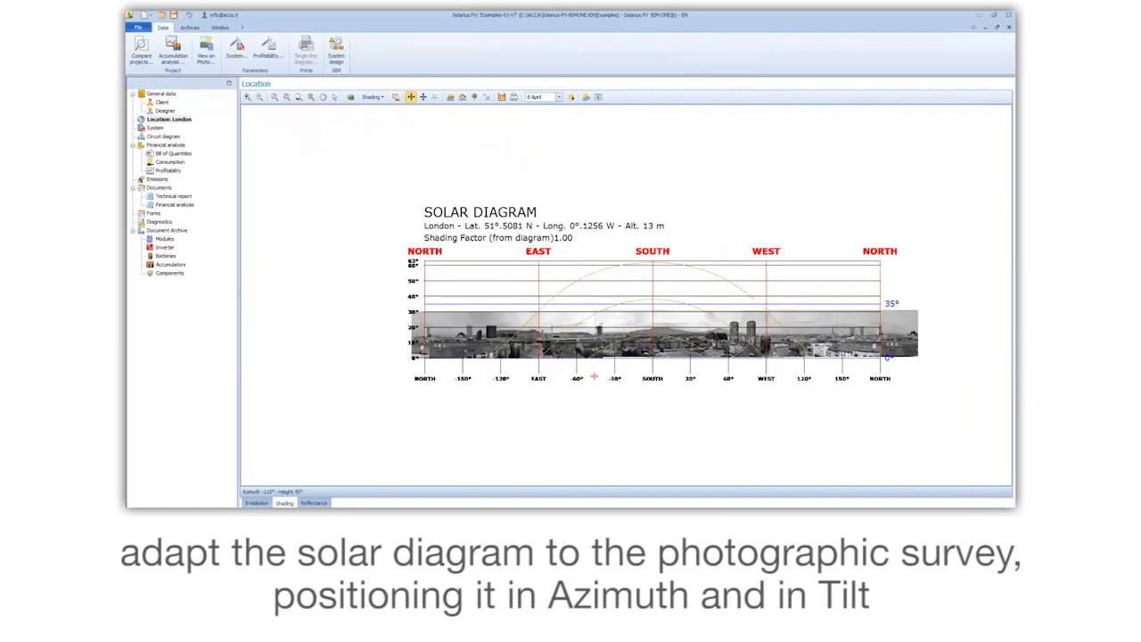
{"action": "scroll", "coordinate": [719, 349], "scroll_direction": "up", "scroll_amount": 3}
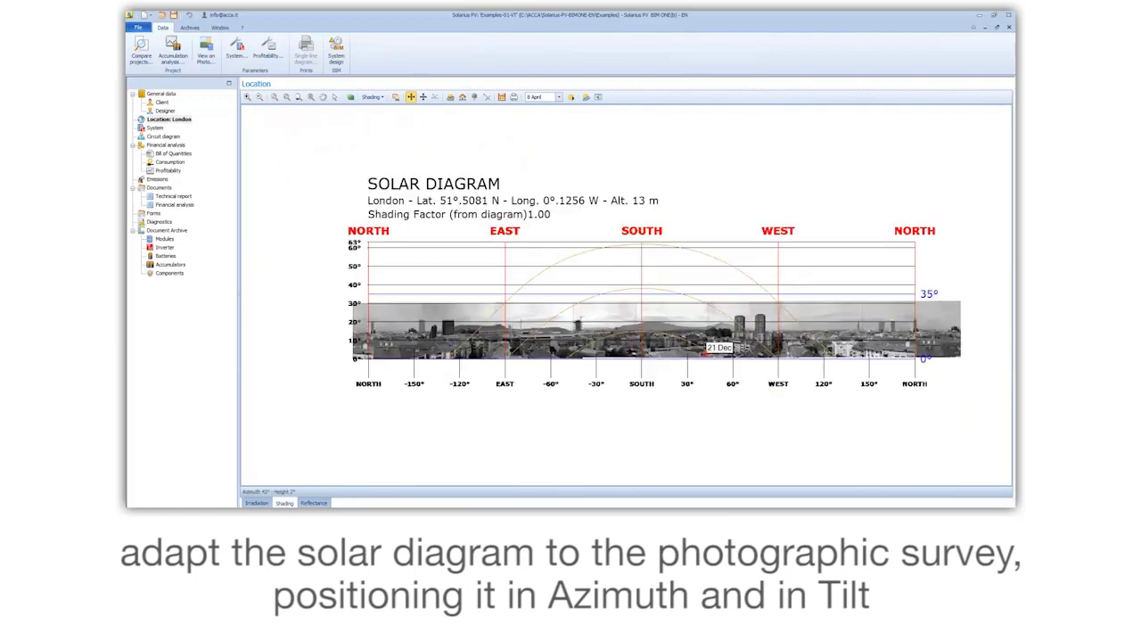
{"action": "left_click_drag", "start_coordinate": [692, 359], "coordinate": [652, 364]}
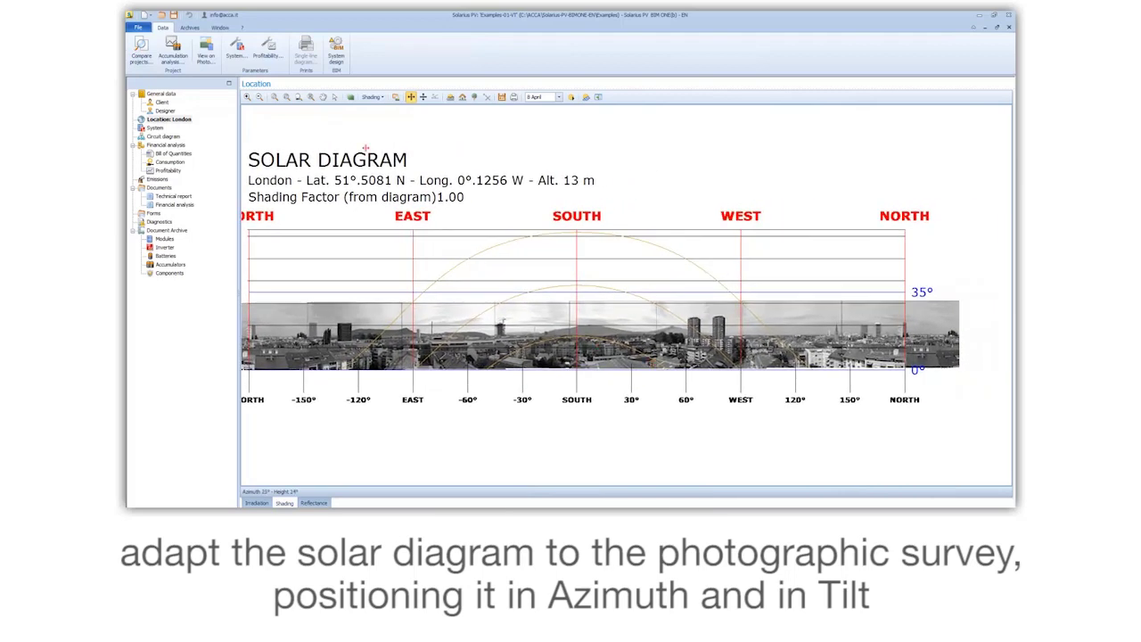
- Adapt the diagram in tilt: put the 0° line on the horizon and a 9° reference line at the twin towers' tops
{"action": "left_click", "coordinate": [424, 98]}
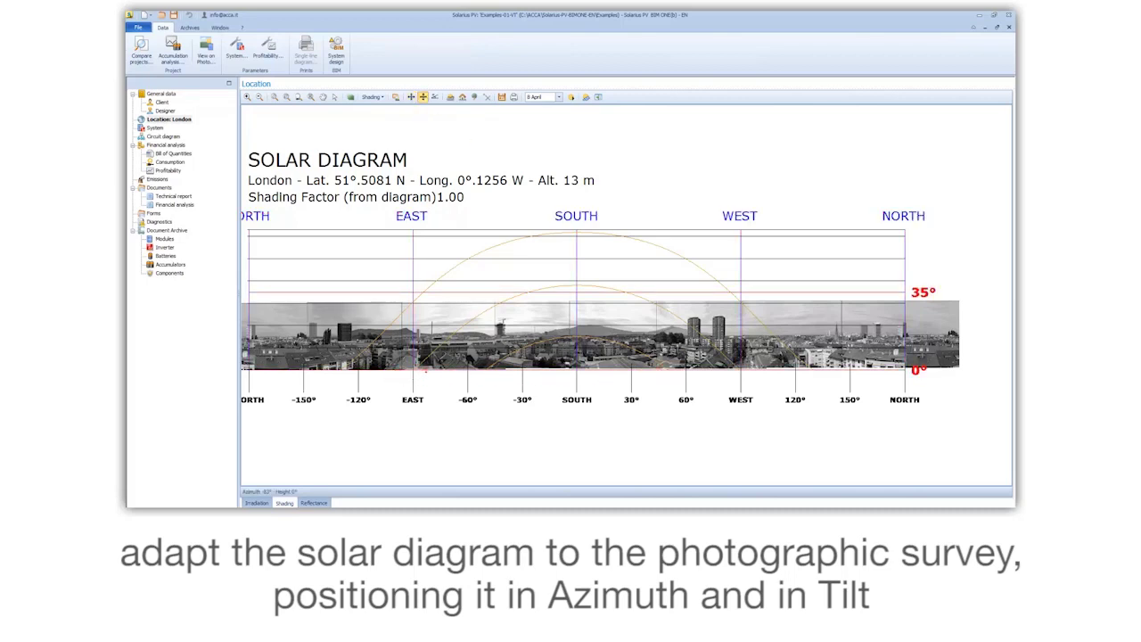
{"action": "left_click", "coordinate": [444, 341]}
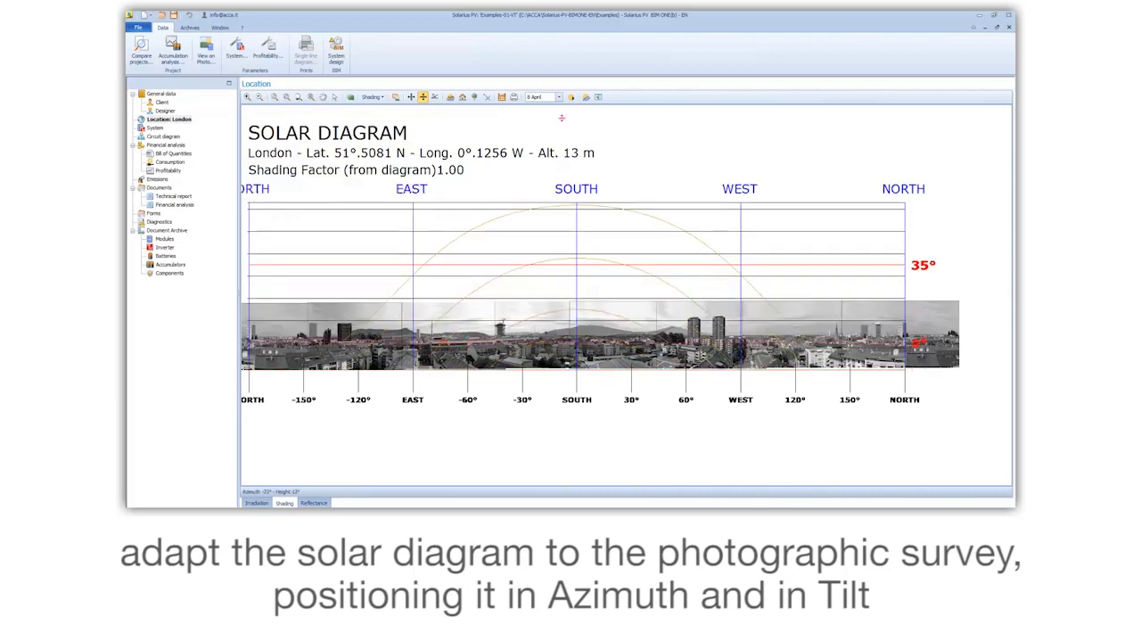
{"action": "left_click", "coordinate": [435, 97]}
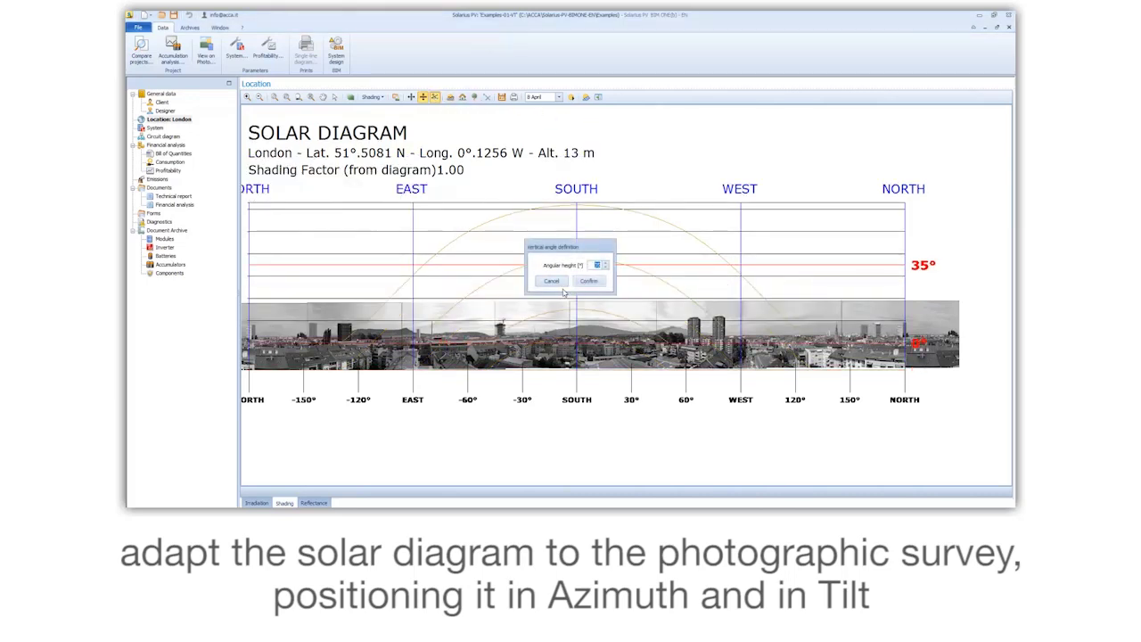
{"action": "type", "text": "5"}
{"action": "left_click", "coordinate": [588, 281]}
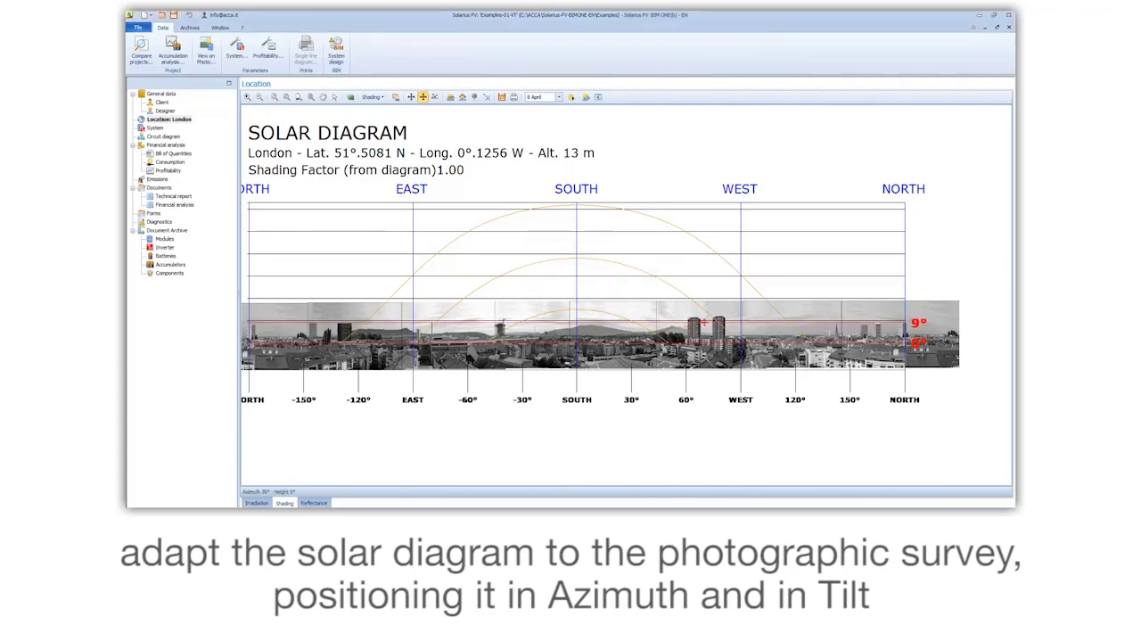
{"action": "left_click", "coordinate": [713, 317]}
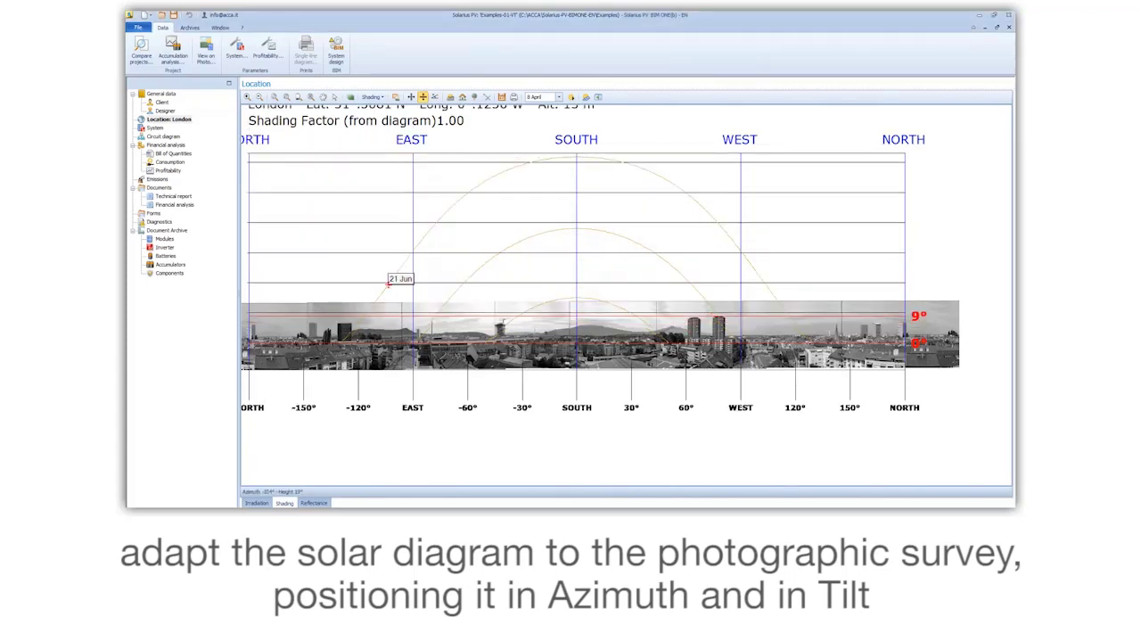
{"action": "scroll", "coordinate": [615, 327], "scroll_direction": "down", "scroll_amount": 1}
{"action": "left_click_drag", "start_coordinate": [614, 326], "coordinate": [616, 340]}
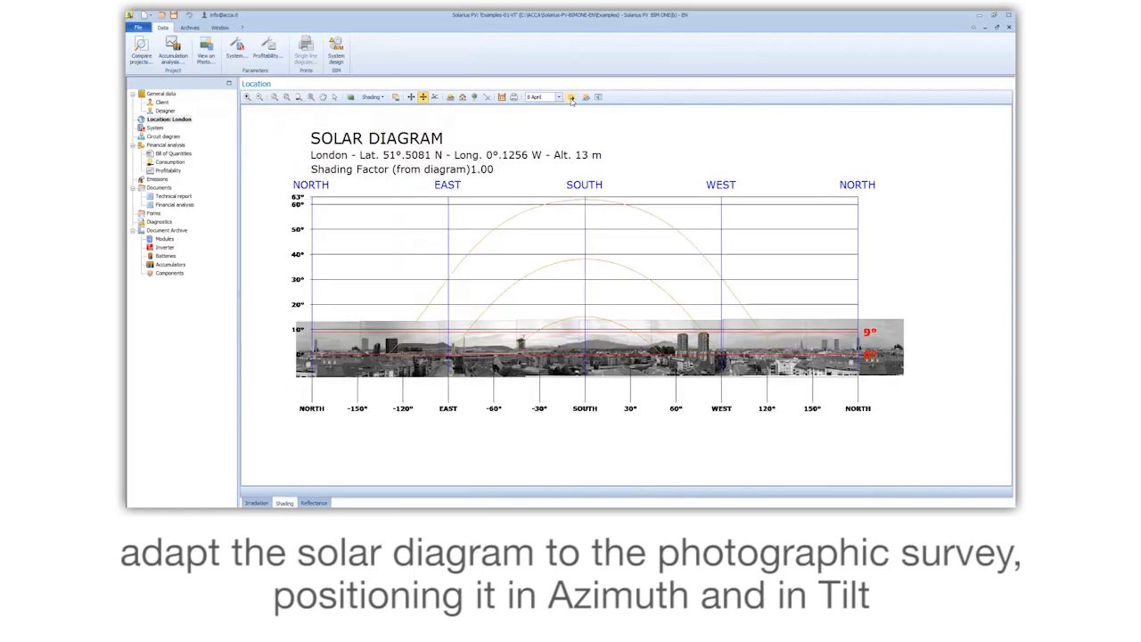
- Show the sun's path over the panorama and review the efficiency analysis by azimuth and tilt
{"action": "left_click", "coordinate": [572, 98]}
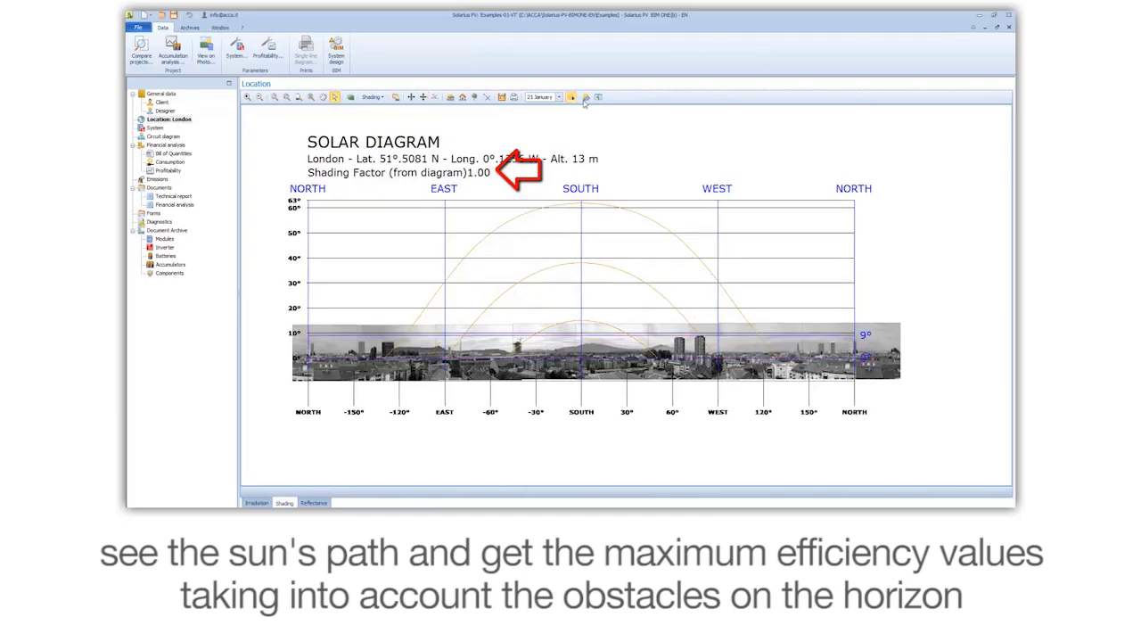
{"action": "left_click", "coordinate": [586, 97]}
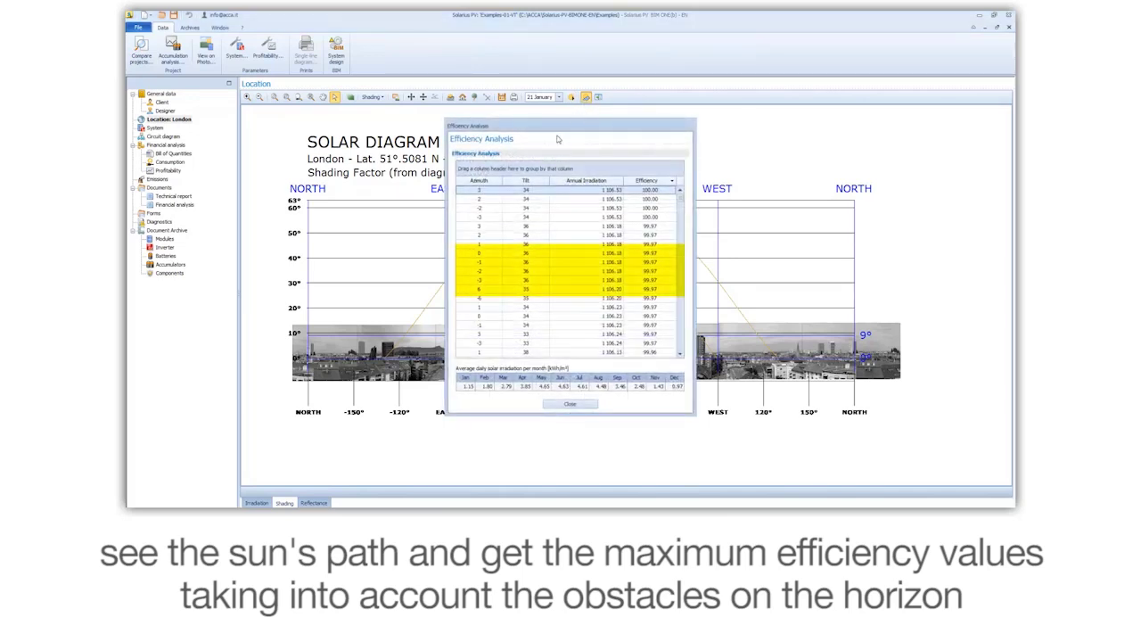
{"action": "left_click", "coordinate": [504, 256]}
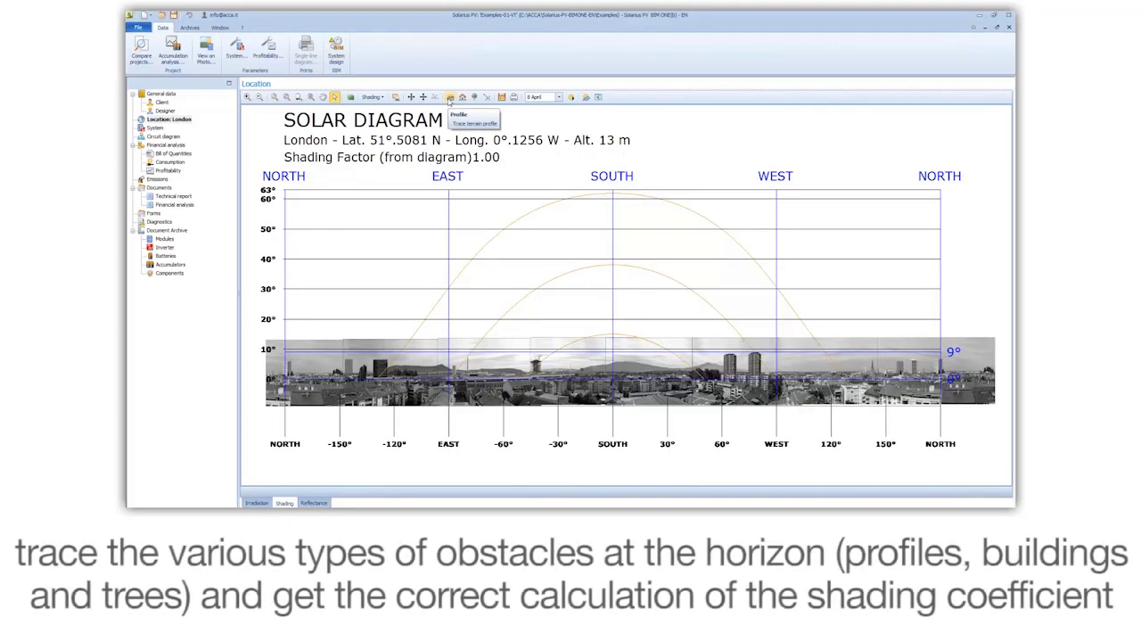
- Trace the terrain profile along the horizon from the panorama's north edge past the eastern hills to about -20° azimuth
{"action": "left_click", "coordinate": [449, 98]}
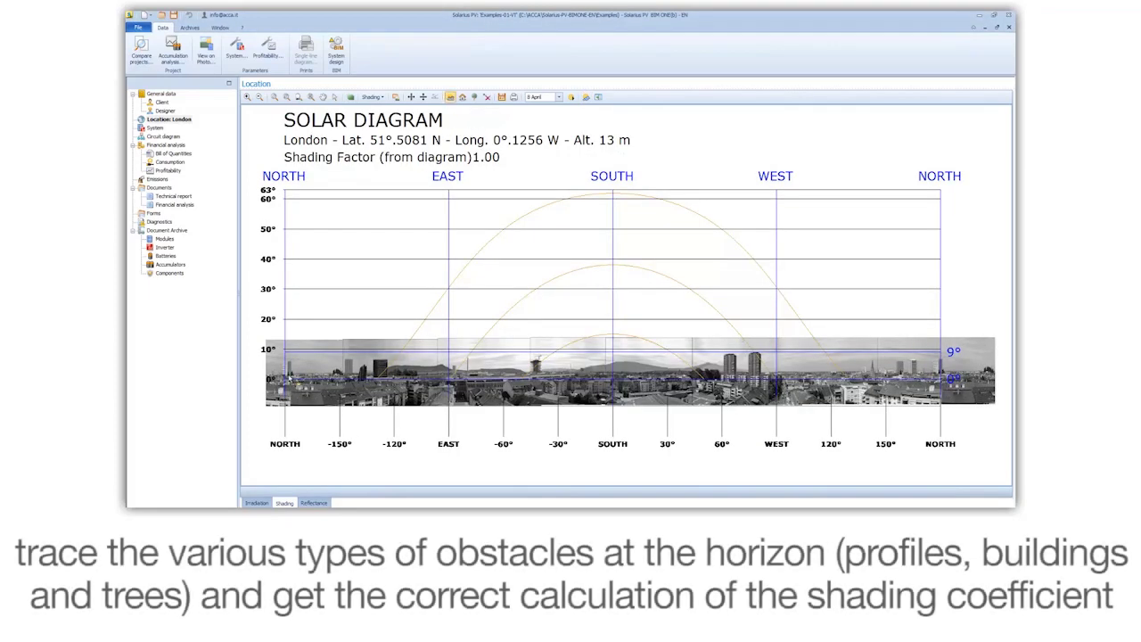
{"action": "scroll", "coordinate": [270, 379], "scroll_direction": "up", "scroll_amount": 2}
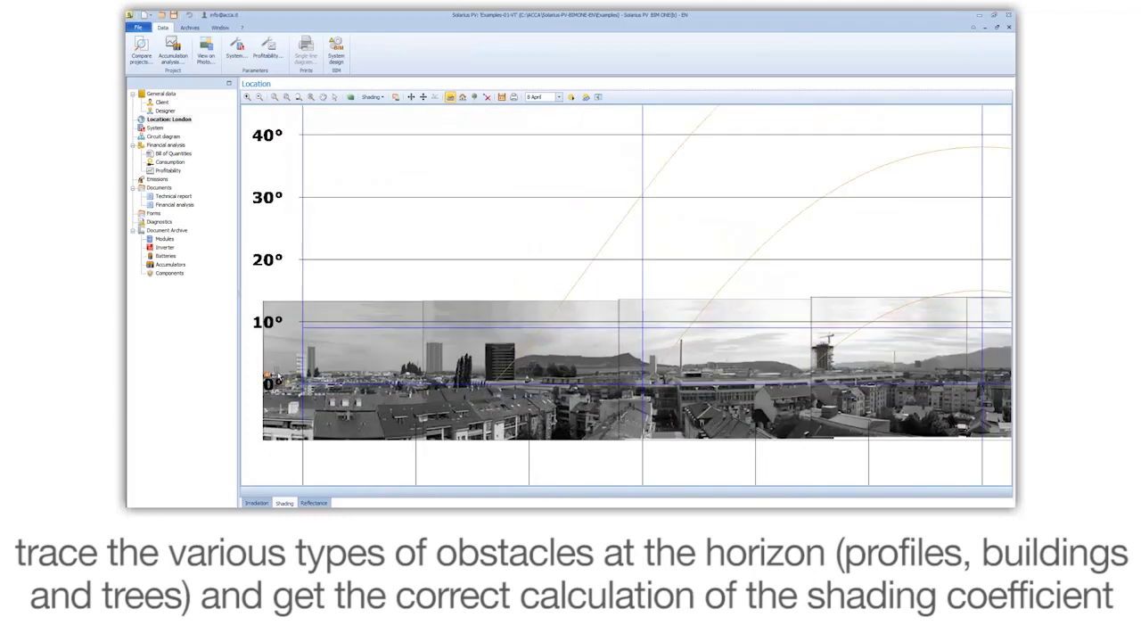
{"action": "left_click", "coordinate": [398, 370]}
{"action": "left_click", "coordinate": [455, 369]}
{"action": "left_click", "coordinate": [483, 367]}
{"action": "left_click_drag", "start_coordinate": [504, 368], "coordinate": [532, 359]}
{"action": "left_click_drag", "start_coordinate": [602, 360], "coordinate": [797, 367]}
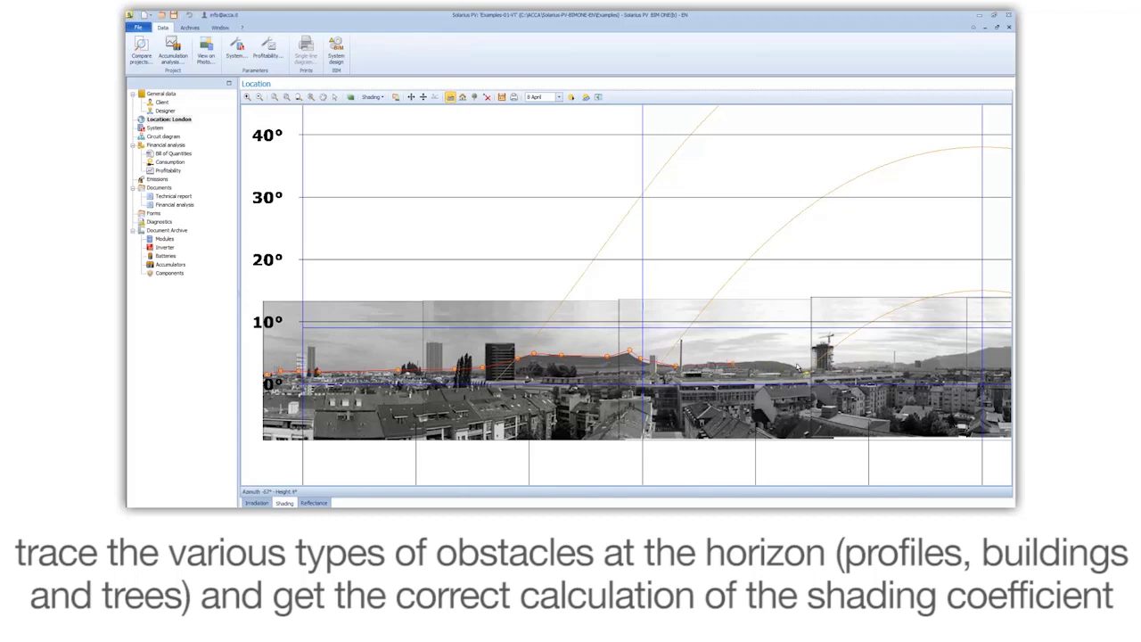
{"action": "left_click", "coordinate": [860, 361]}
{"action": "left_click", "coordinate": [892, 360]}
{"action": "left_click", "coordinate": [904, 361]}
- Extend the terrain profile over the southern hills and past the twin towers to about 115° azimuth
{"action": "mouse_move", "coordinate": [906, 361]}
{"action": "left_mouse_down"}
{"action": "mouse_move", "coordinate": [502, 358]}
{"action": "mouse_move", "coordinate": [410, 340]}
{"action": "left_mouse_up"}
{"action": "scroll", "coordinate": [453, 343], "scroll_direction": "down", "scroll_amount": 1}
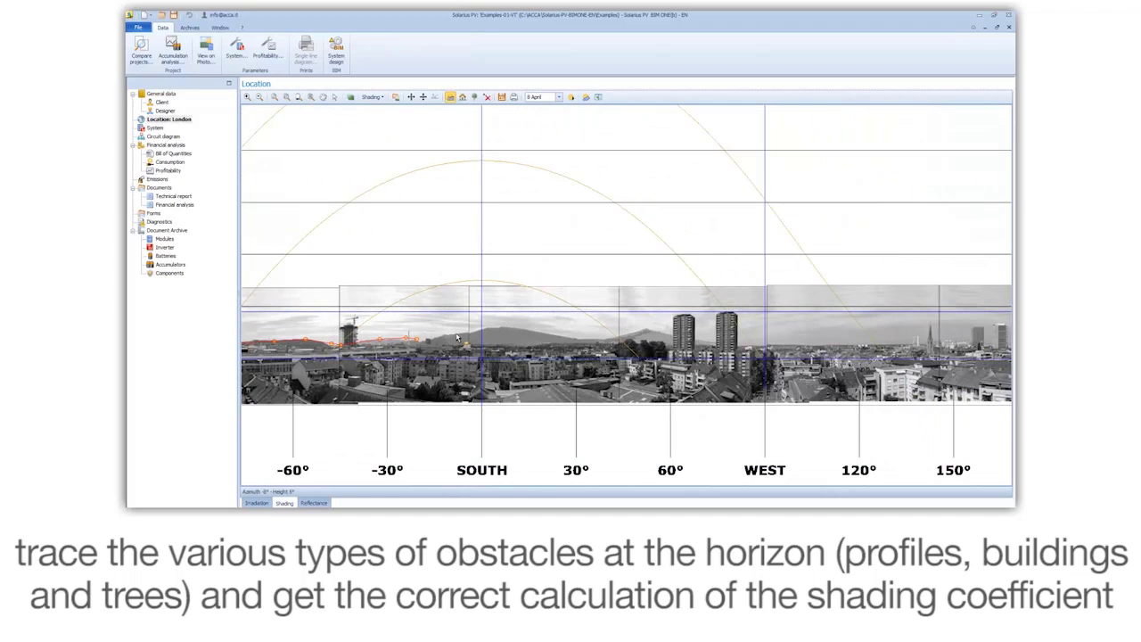
{"action": "left_click", "coordinate": [456, 334]}
{"action": "mouse_move", "coordinate": [535, 335]}
{"action": "left_mouse_down"}
{"action": "mouse_move", "coordinate": [606, 349]}
{"action": "mouse_move", "coordinate": [641, 337]}
{"action": "left_mouse_up"}
{"action": "left_click", "coordinate": [701, 341]}
{"action": "left_click", "coordinate": [747, 346]}
{"action": "left_click", "coordinate": [821, 346]}
{"action": "scroll", "coordinate": [838, 349], "scroll_direction": "down", "scroll_amount": 1}
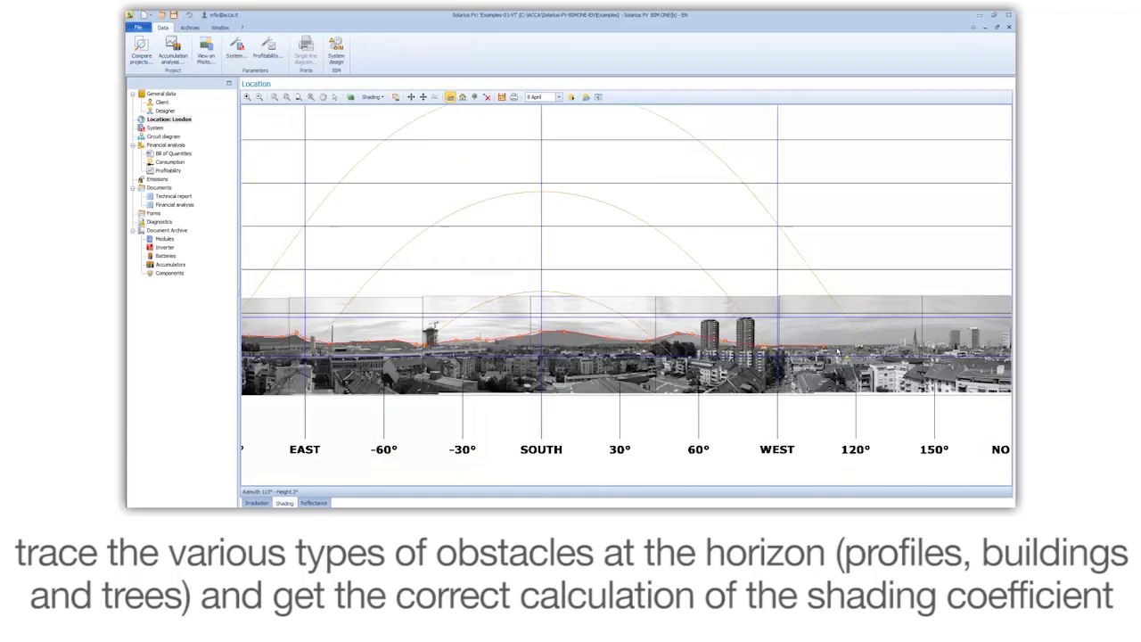
- Show the irradiation and profile data beside the diagram and continue the terrain profile along the horizon to the photo's far north end
{"action": "scroll", "coordinate": [838, 352], "scroll_direction": "down", "scroll_amount": 3}
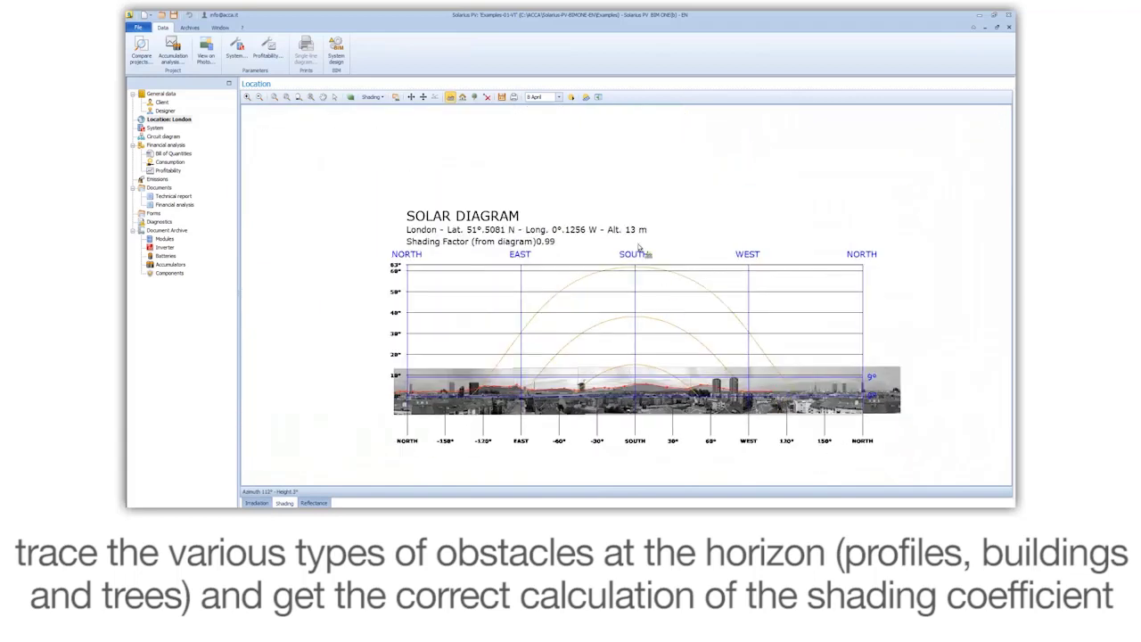
{"action": "left_click", "coordinate": [597, 96]}
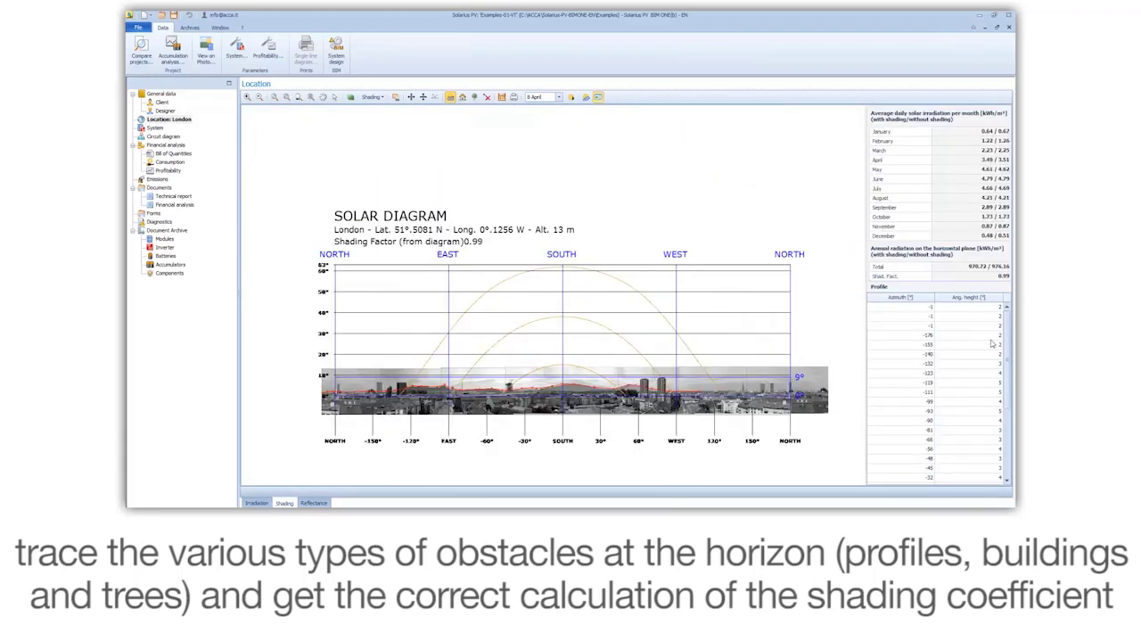
{"action": "left_click", "coordinate": [711, 393]}
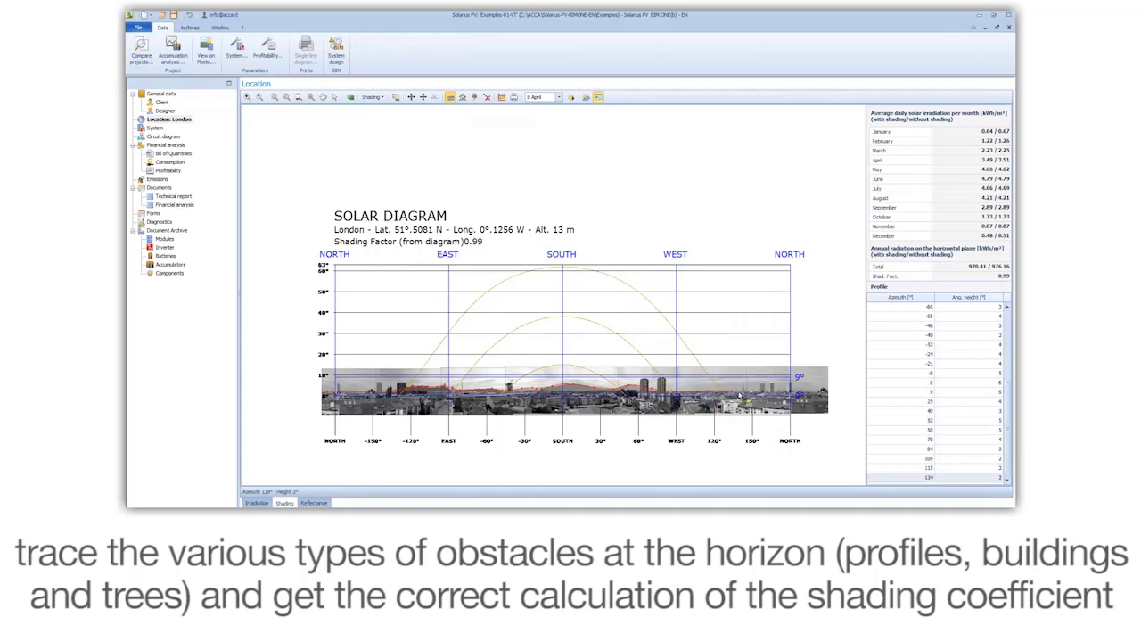
{"action": "left_click", "coordinate": [741, 395]}
{"action": "left_click", "coordinate": [780, 394]}
{"action": "left_click", "coordinate": [813, 395]}
- Outline as building obstacles the tall blocks near north, -150°, -125° and -35° azimuth and the twin towers between south and west
{"action": "left_click", "coordinate": [462, 96]}
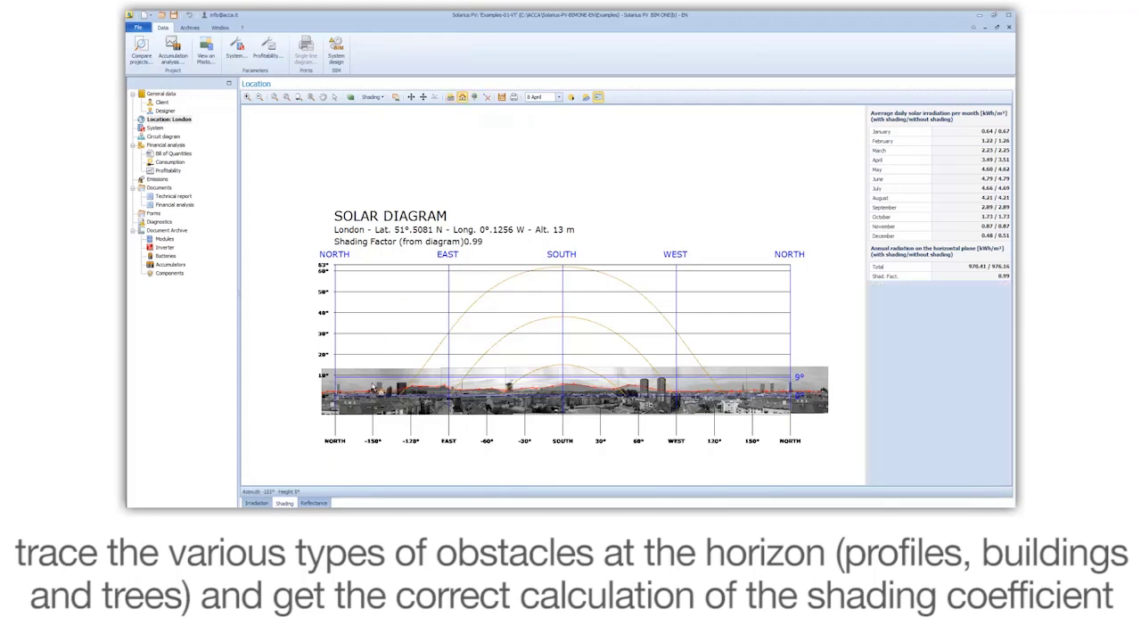
{"action": "mouse_move", "coordinate": [377, 383]}
{"action": "left_mouse_down"}
{"action": "mouse_move", "coordinate": [406, 402]}
{"action": "mouse_move", "coordinate": [399, 383]}
{"action": "mouse_move", "coordinate": [335, 382]}
{"action": "left_mouse_up"}
{"action": "left_click_drag", "start_coordinate": [516, 398], "coordinate": [514, 396]}
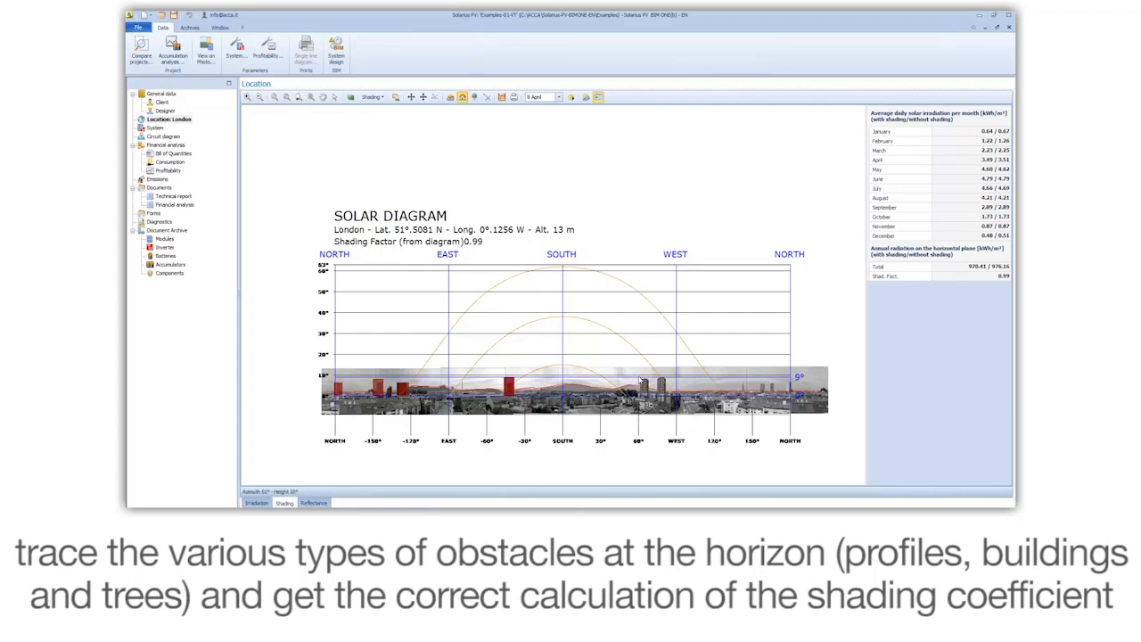
{"action": "scroll", "coordinate": [650, 396], "scroll_direction": "up", "scroll_amount": 3}
{"action": "mouse_move", "coordinate": [648, 395]}
{"action": "left_mouse_down"}
{"action": "mouse_move", "coordinate": [629, 362]}
{"action": "mouse_move", "coordinate": [676, 397]}
{"action": "left_mouse_up"}
- Outline the church spire and the three towers between it and the far north line as building obstacles
{"action": "scroll", "coordinate": [701, 401], "scroll_direction": "down", "scroll_amount": 2}
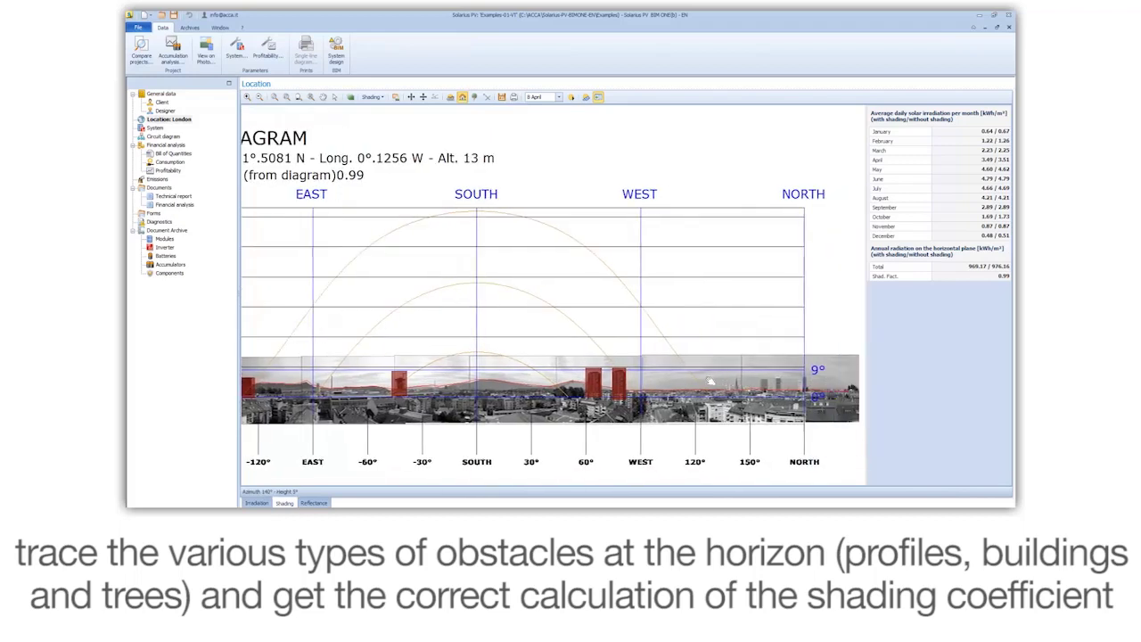
{"action": "scroll", "coordinate": [711, 382], "scroll_direction": "up", "scroll_amount": 2}
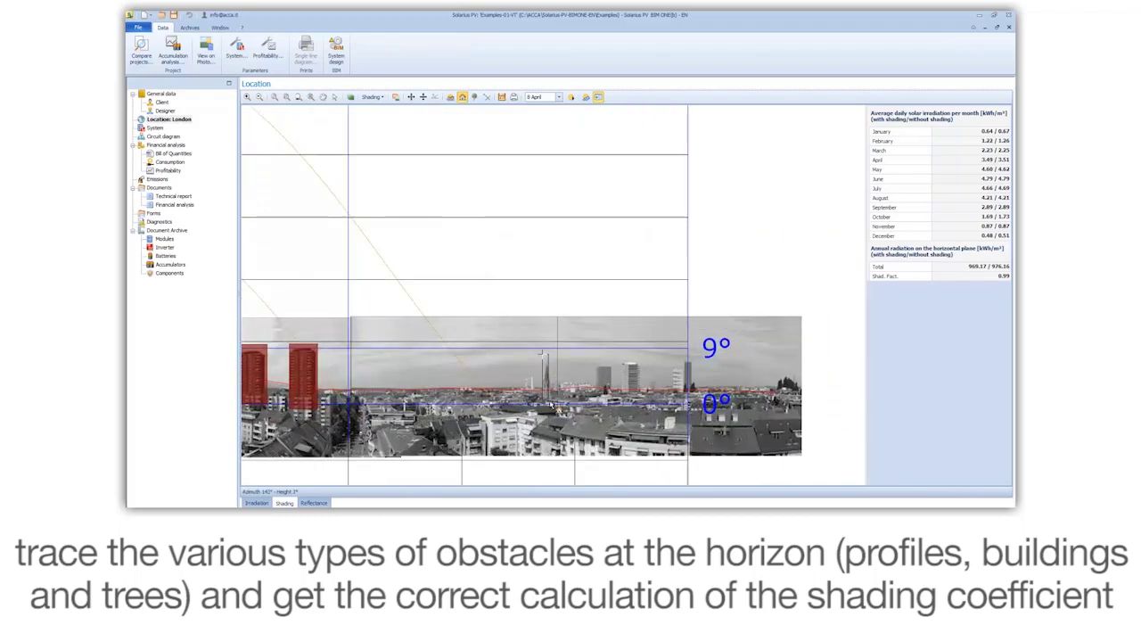
{"action": "left_click_drag", "start_coordinate": [541, 354], "coordinate": [551, 403]}
{"action": "left_click_drag", "start_coordinate": [596, 363], "coordinate": [639, 395]}
{"action": "left_click_drag", "start_coordinate": [672, 355], "coordinate": [688, 396]}
- Add vegetation obstacles over the two tree groups on either side of the building near -150° azimuth
{"action": "scroll", "coordinate": [708, 397], "scroll_direction": "down", "scroll_amount": 4}
{"action": "left_click_drag", "start_coordinate": [451, 343], "coordinate": [576, 342]}
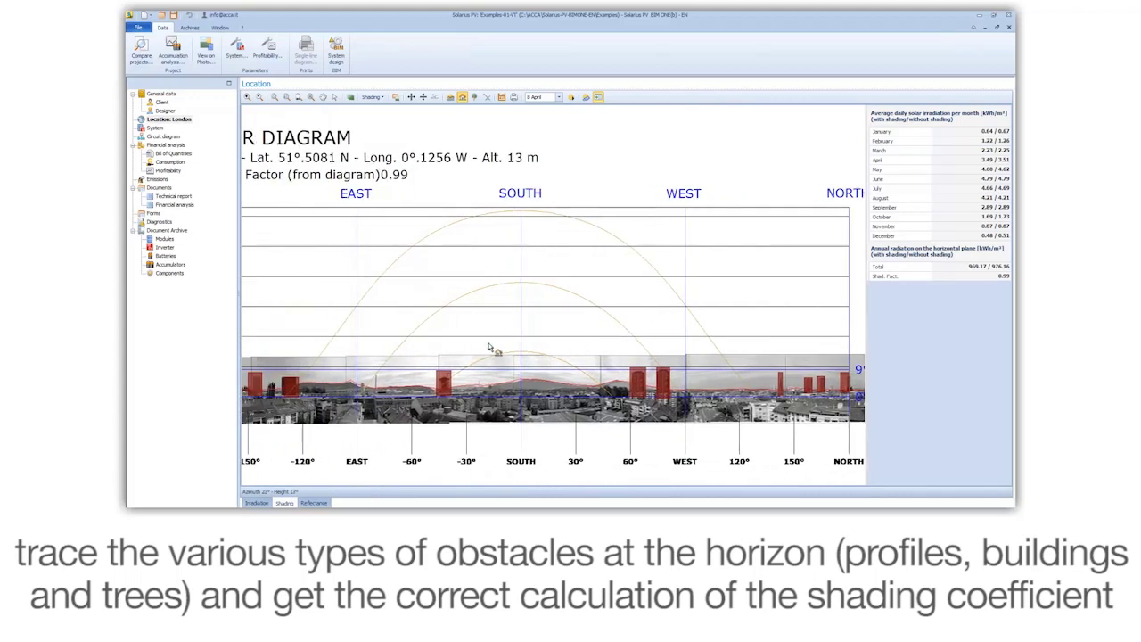
{"action": "left_click_drag", "start_coordinate": [402, 323], "coordinate": [456, 328]}
{"action": "left_click", "coordinate": [474, 97]}
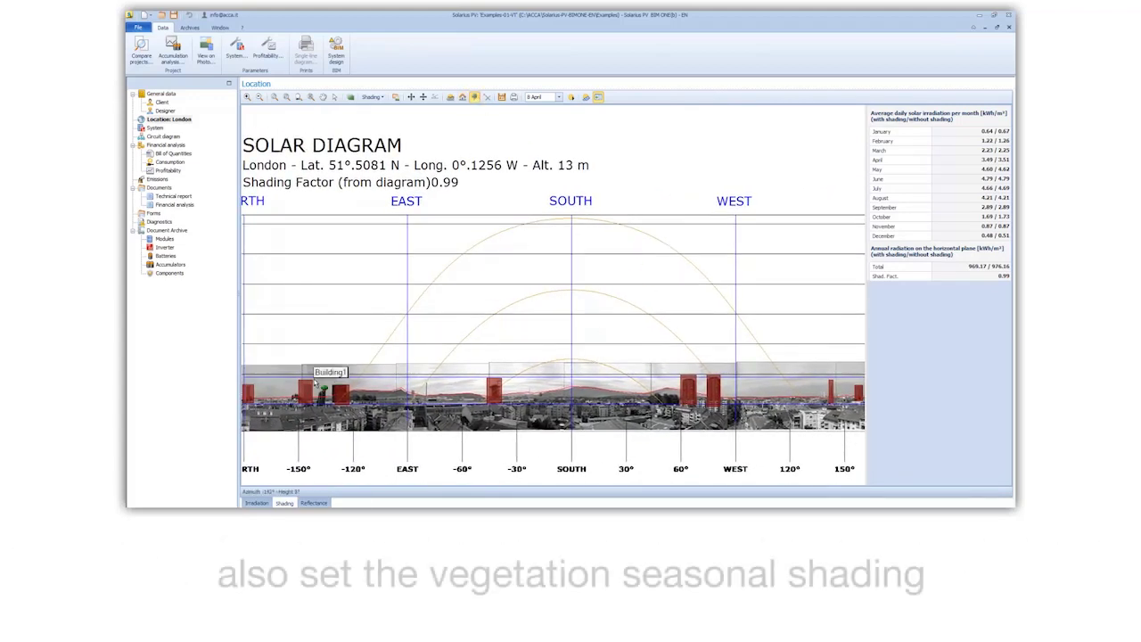
{"action": "scroll", "coordinate": [392, 388], "scroll_direction": "up", "scroll_amount": 5}
{"action": "scroll", "coordinate": [392, 388], "scroll_direction": "up", "scroll_amount": 2}
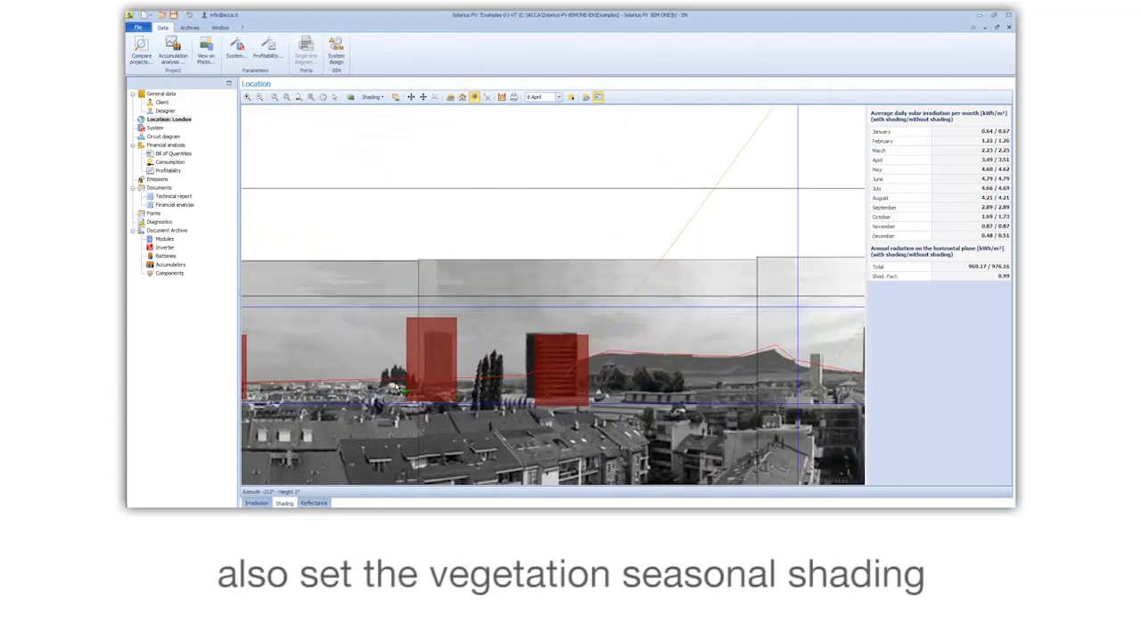
{"action": "left_click", "coordinate": [397, 375]}
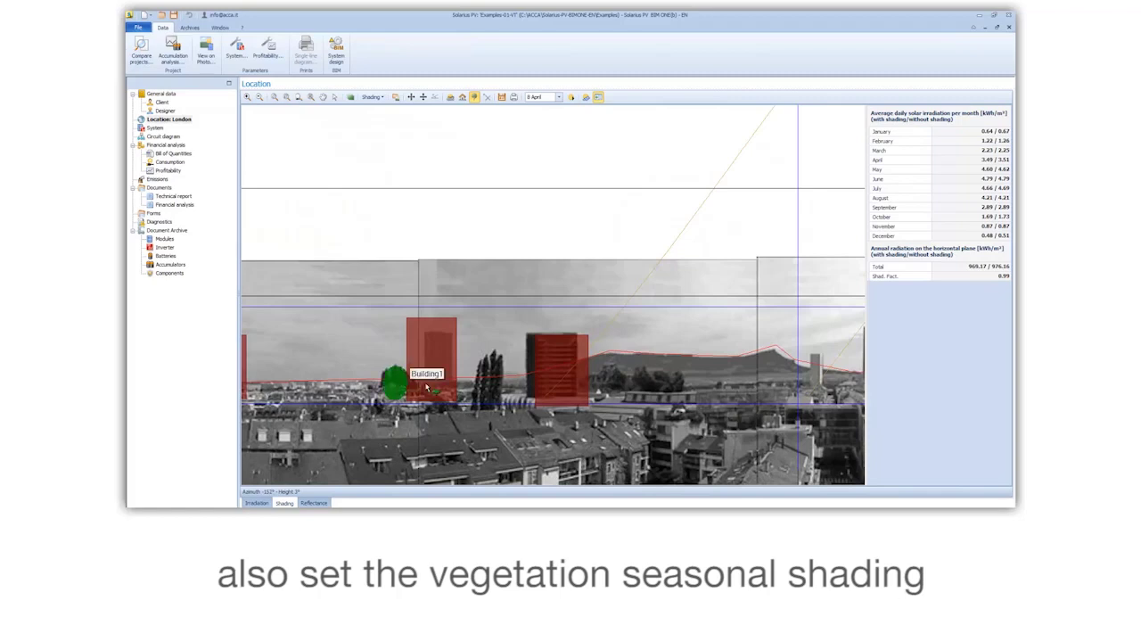
{"action": "left_click", "coordinate": [488, 386]}
{"action": "left_click", "coordinate": [490, 349]}
{"action": "left_click", "coordinate": [490, 378]}
- Set the seasonal shadowing of the tall trees between the -150° and -125° buildings to 95% January, 93% February and 97% March
{"action": "scroll", "coordinate": [544, 384], "scroll_direction": "down", "scroll_amount": 4}
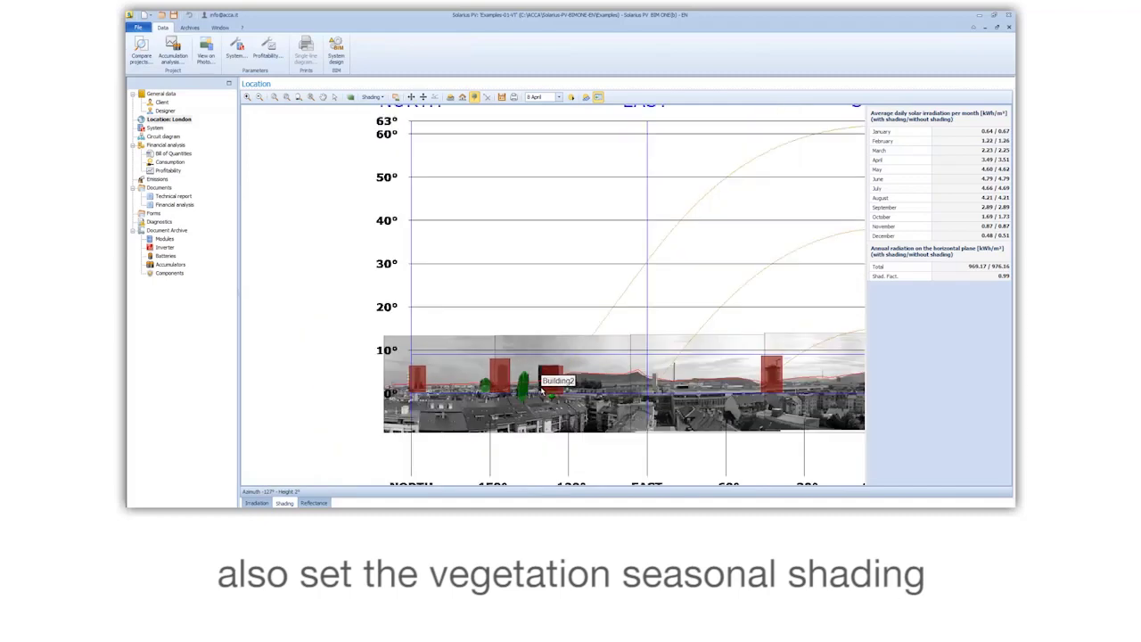
{"action": "left_click_drag", "start_coordinate": [756, 401], "coordinate": [488, 375]}
{"action": "left_click_drag", "start_coordinate": [696, 372], "coordinate": [638, 391]}
{"action": "scroll", "coordinate": [645, 393], "scroll_direction": "down", "scroll_amount": 2}
{"action": "scroll", "coordinate": [649, 394], "scroll_direction": "down", "scroll_amount": 2}
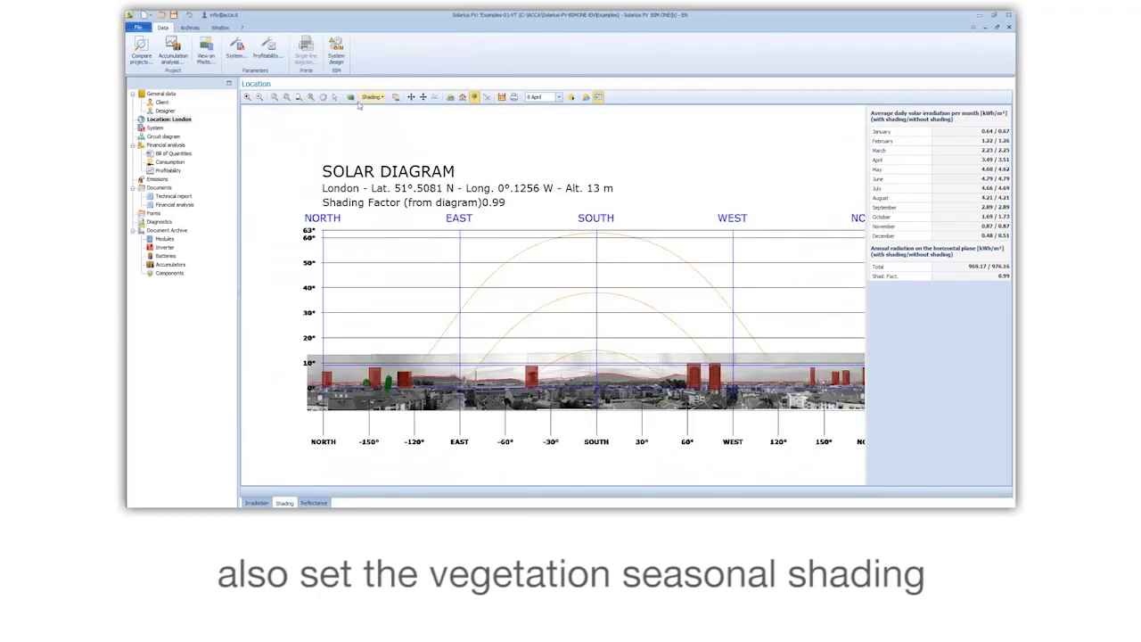
{"action": "left_click", "coordinate": [334, 96]}
{"action": "left_click", "coordinate": [389, 381]}
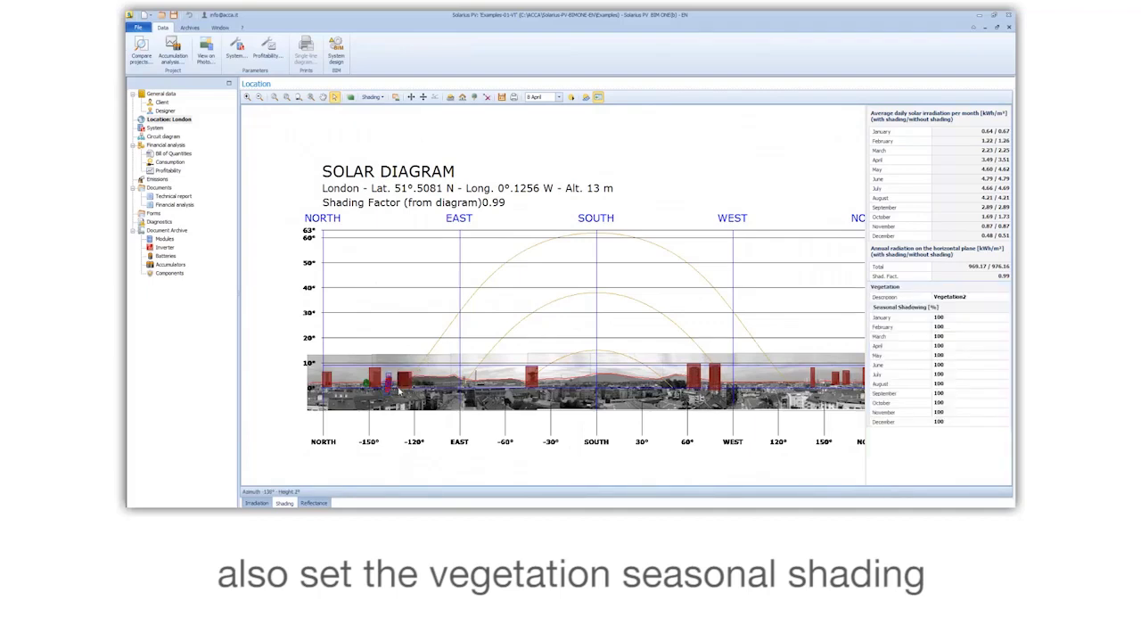
{"action": "left_click", "coordinate": [961, 318]}
{"action": "left_click", "coordinate": [1006, 322]}
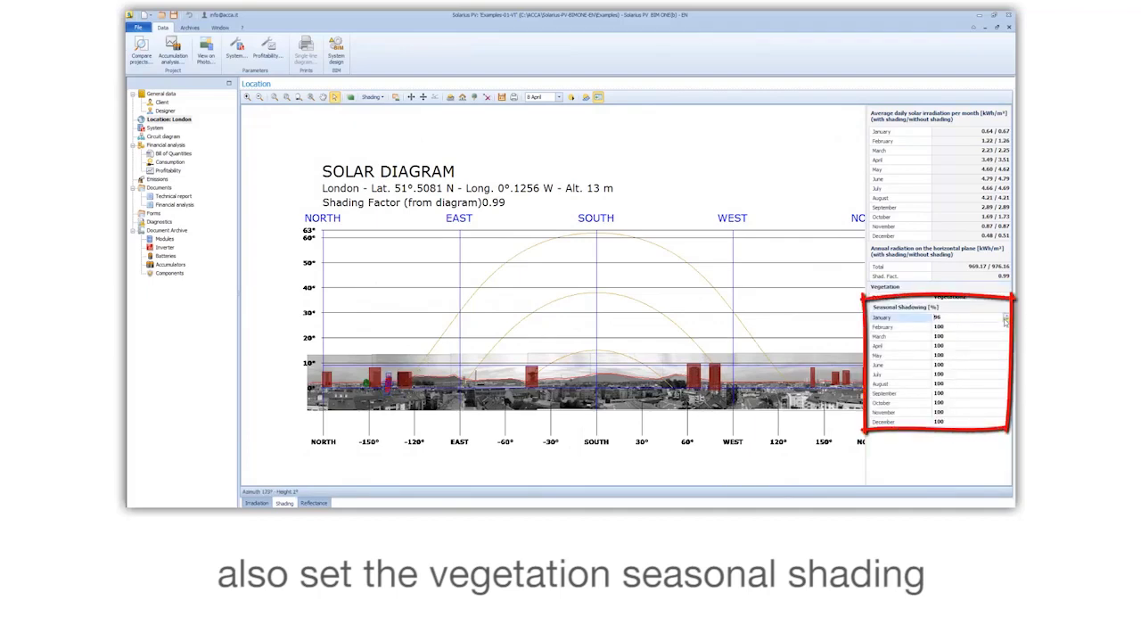
{"action": "left_click", "coordinate": [1005, 328]}
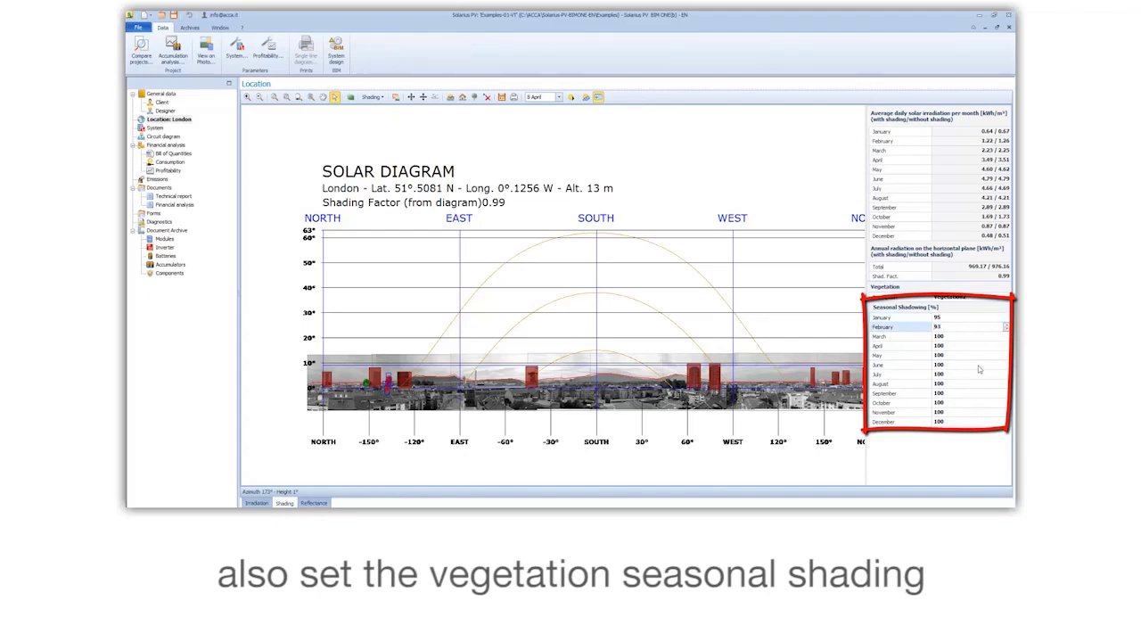
{"action": "left_click", "coordinate": [974, 337]}
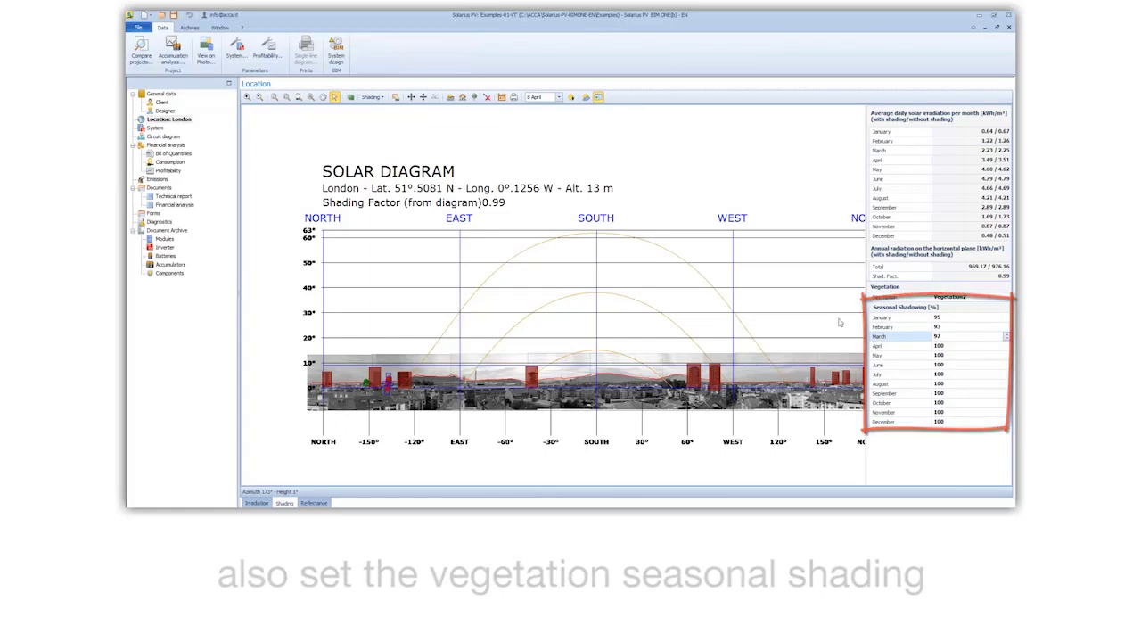
- Hide the data panel and show the sun's path over the obstacles for 8 April and again for 28 January
{"action": "left_click", "coordinate": [598, 97]}
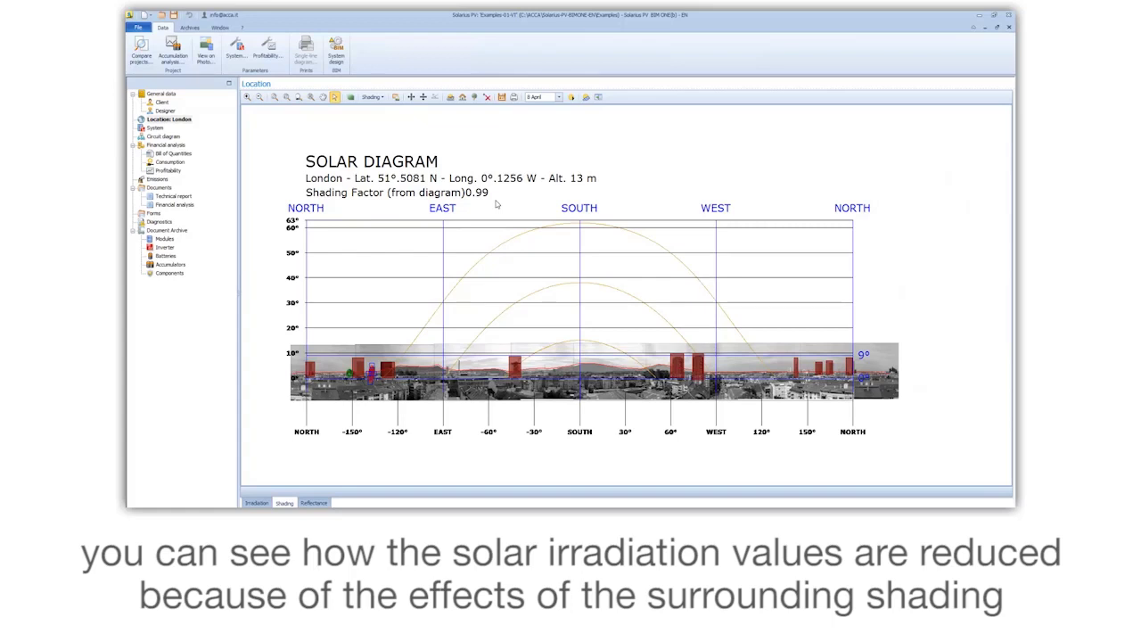
{"action": "left_click", "coordinate": [572, 97]}
{"action": "left_click", "coordinate": [558, 98]}
{"action": "left_click", "coordinate": [578, 114]}
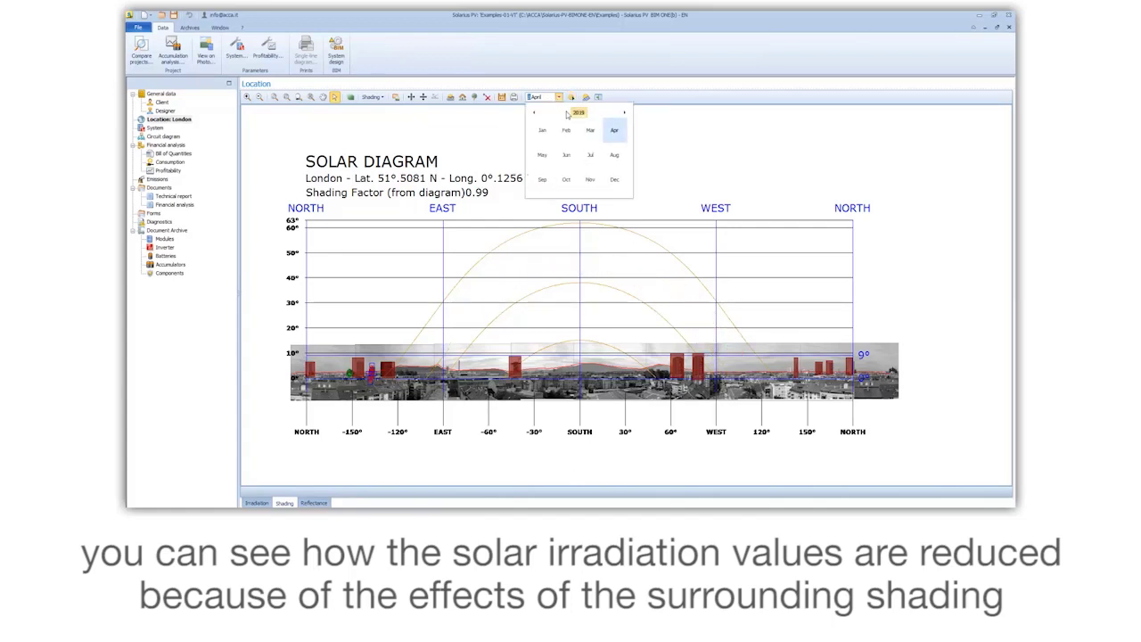
{"action": "left_click", "coordinate": [541, 131]}
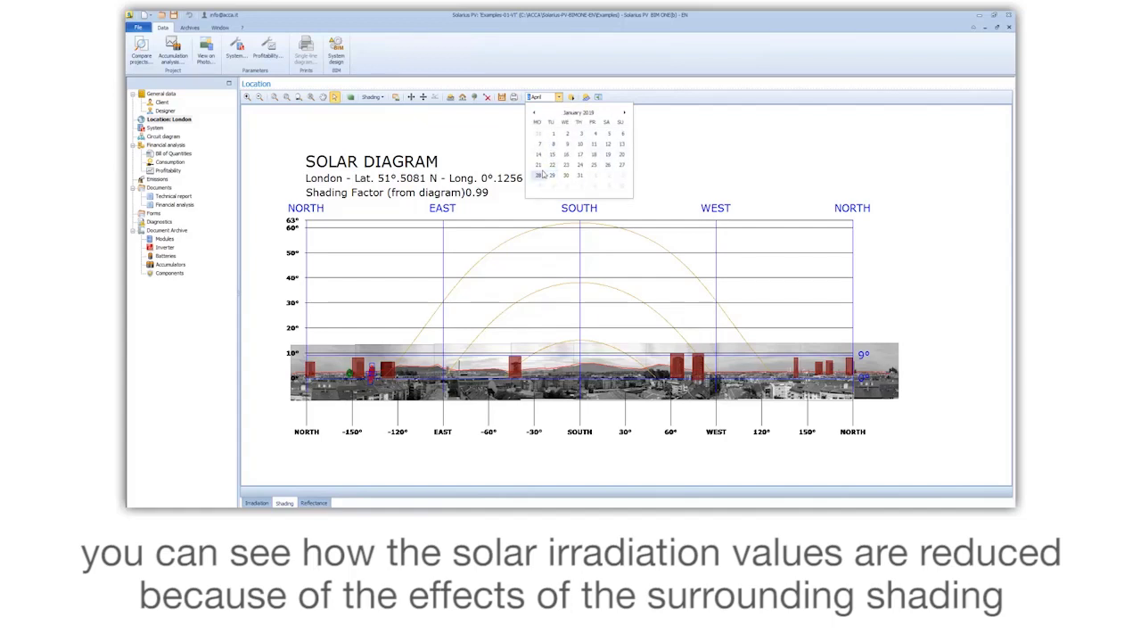
{"action": "left_click", "coordinate": [543, 174]}
{"action": "left_click", "coordinate": [573, 97]}
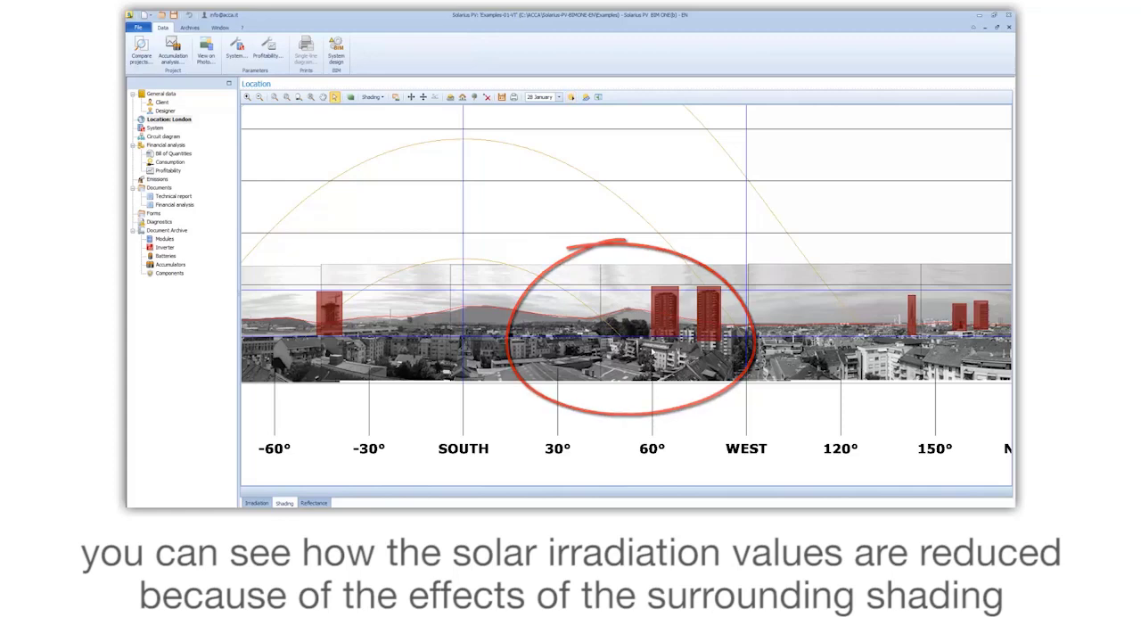
- Review the efficiency analysis for the traced obstacles, comparing the monthly irradiation of several azimuth and tilt combinations, and close it
{"action": "scroll", "coordinate": [642, 346], "scroll_direction": "down", "scroll_amount": 3}
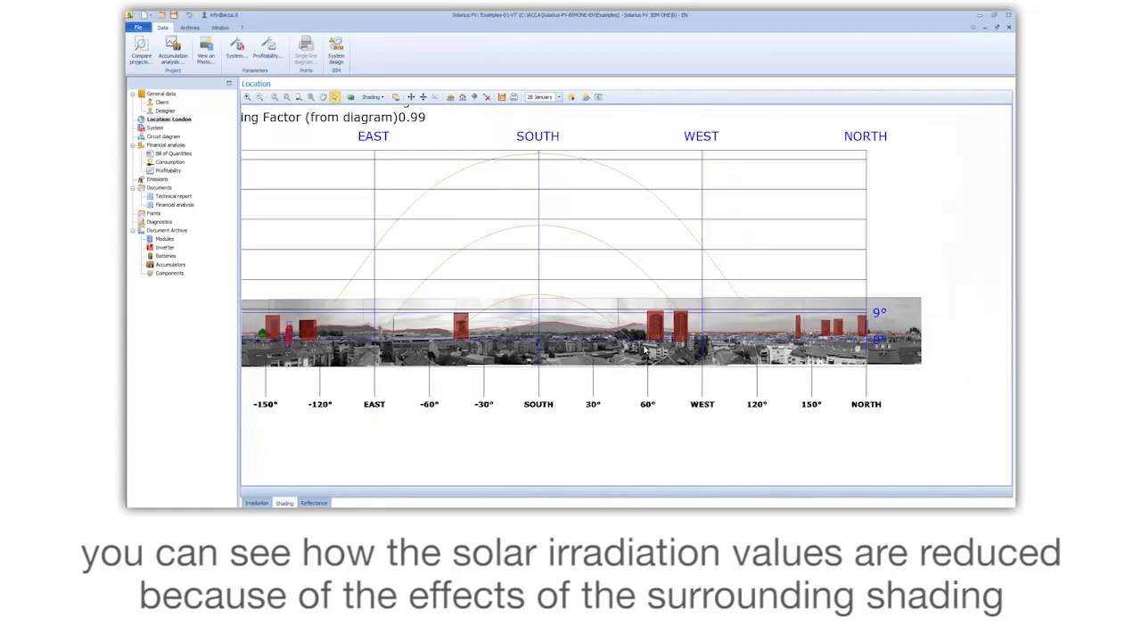
{"action": "scroll", "coordinate": [560, 224], "scroll_direction": "down", "scroll_amount": 2}
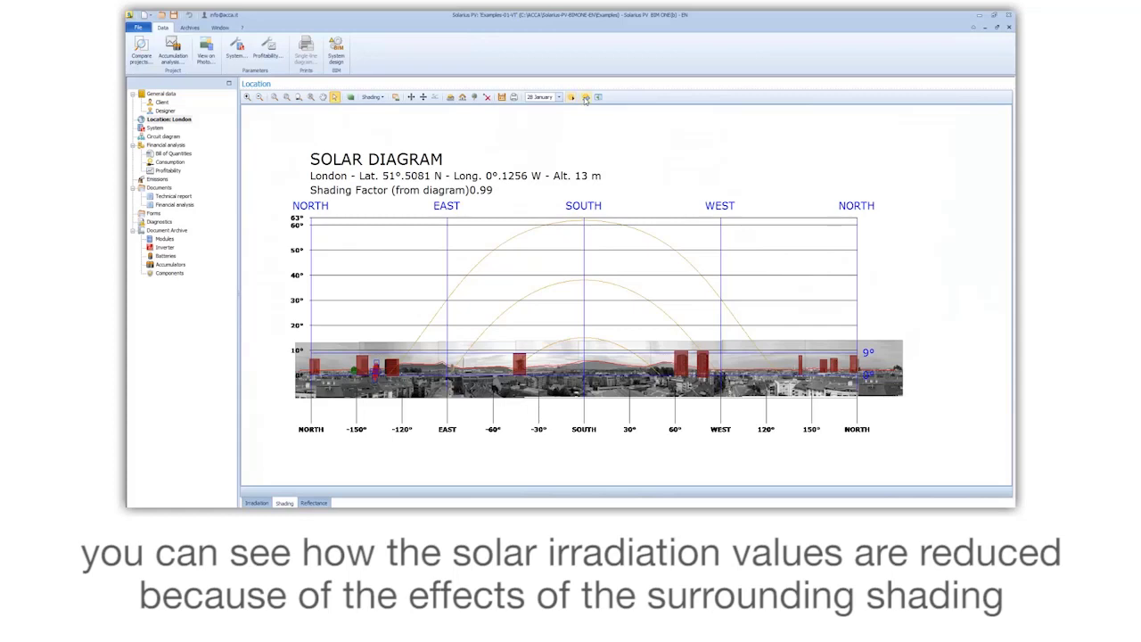
{"action": "left_click", "coordinate": [586, 98]}
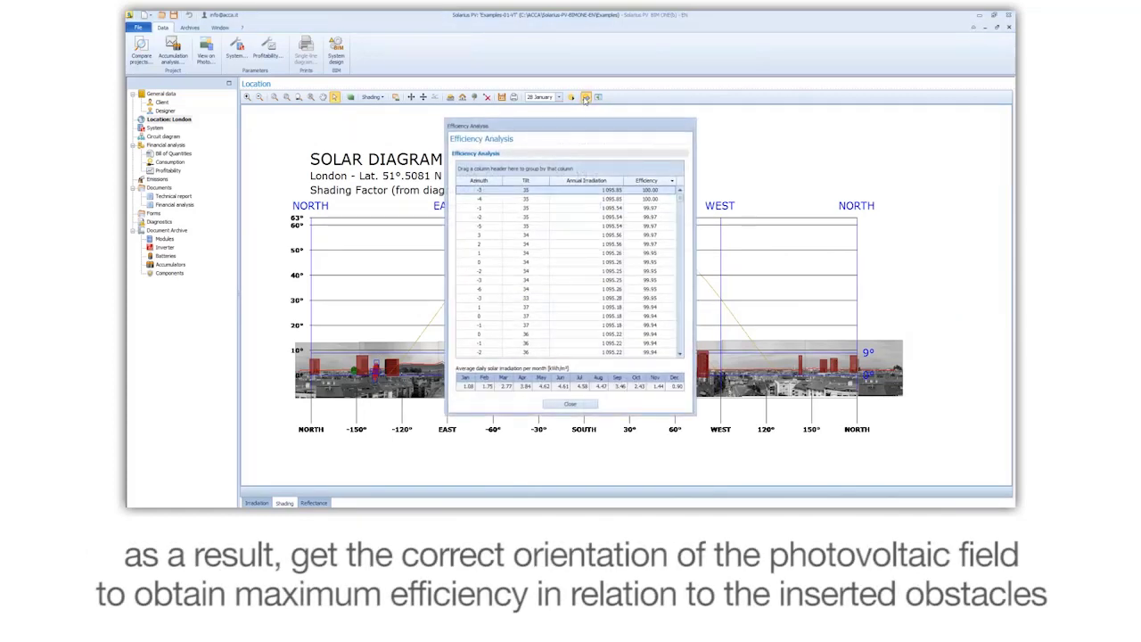
{"action": "left_click", "coordinate": [515, 272]}
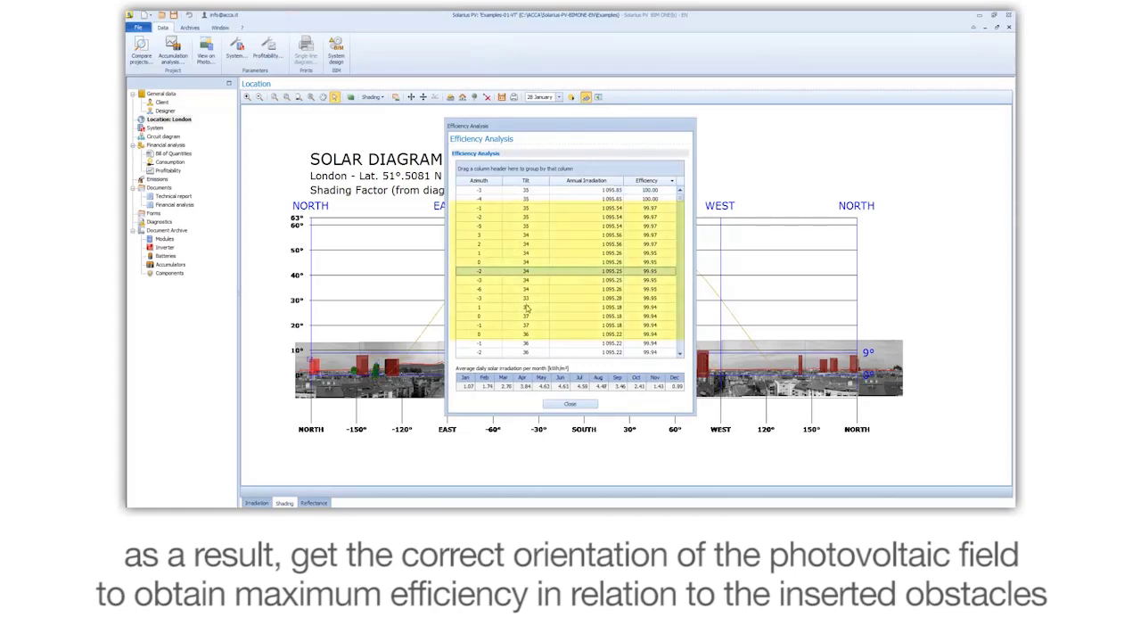
{"action": "left_click", "coordinate": [524, 307]}
{"action": "left_click", "coordinate": [514, 262]}
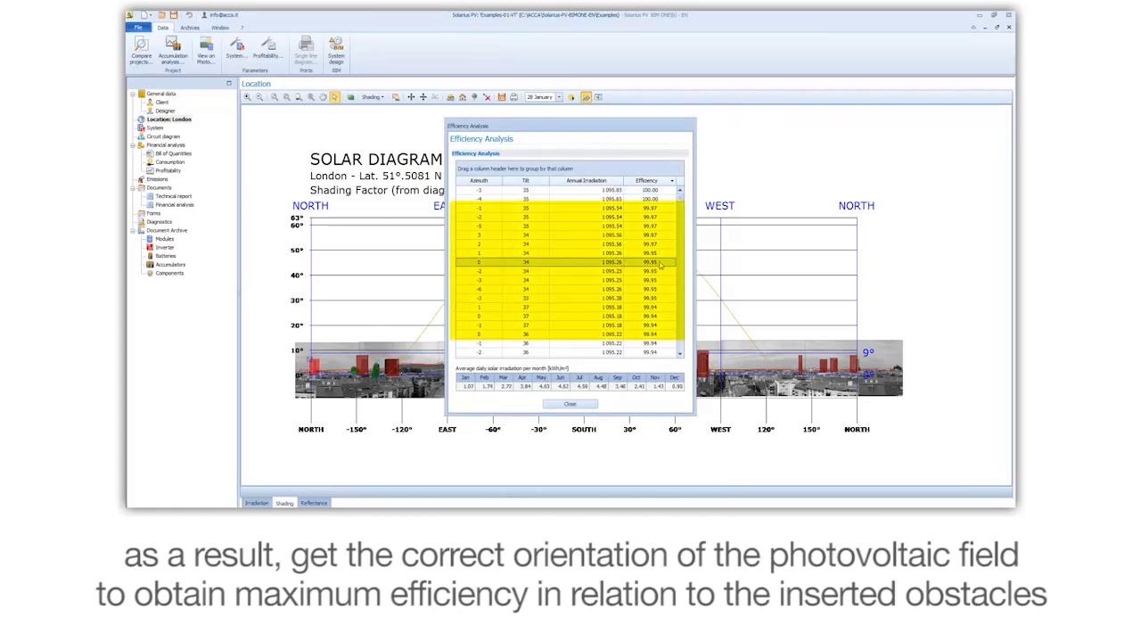
{"action": "left_click", "coordinate": [586, 406]}
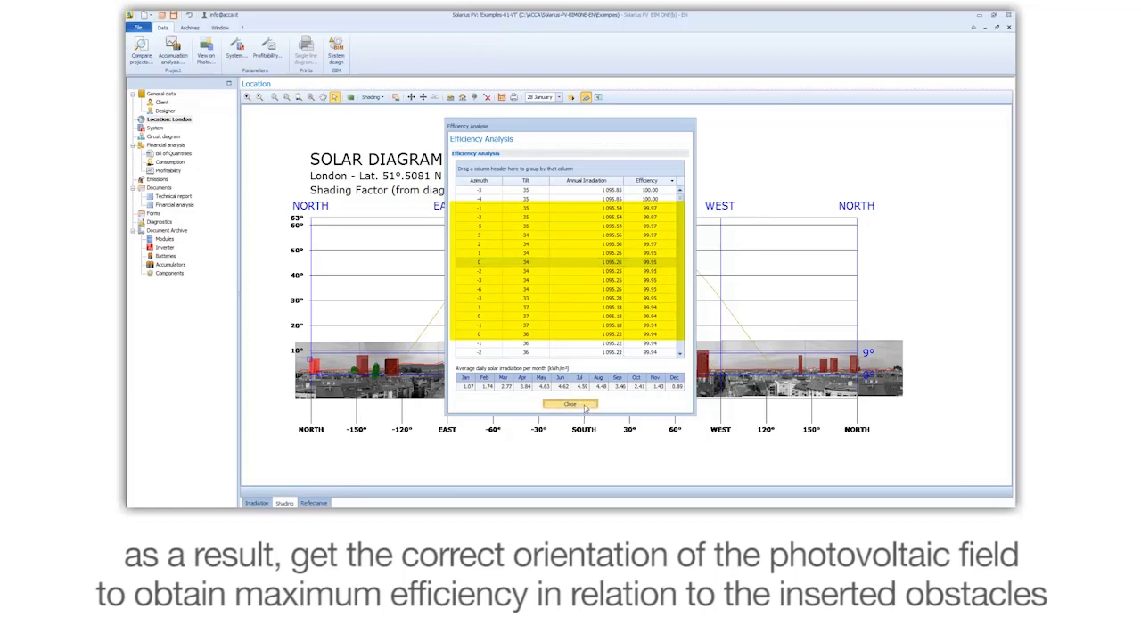